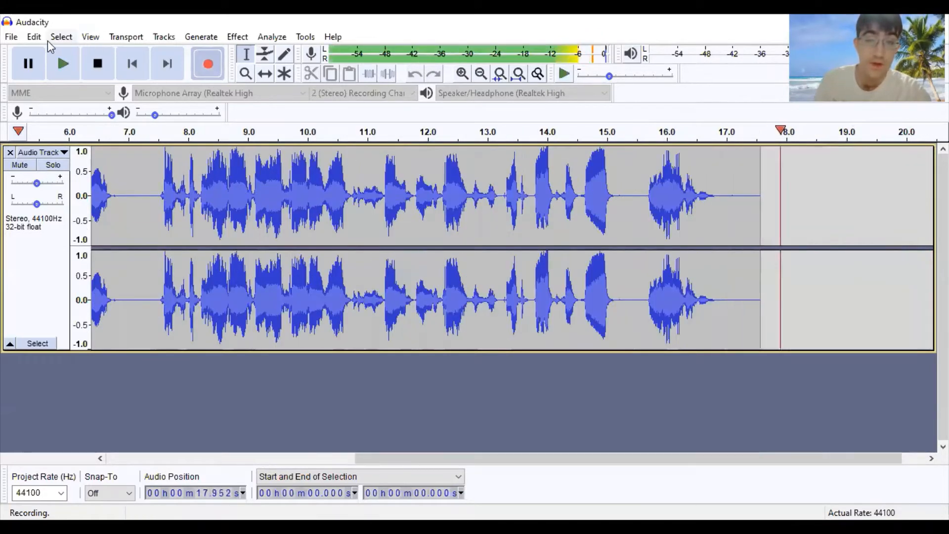
# Stop the recording and normalize the entire track to a peak amplitude of -1.0 dB with DC offset removed
pyautogui.click(99, 64)
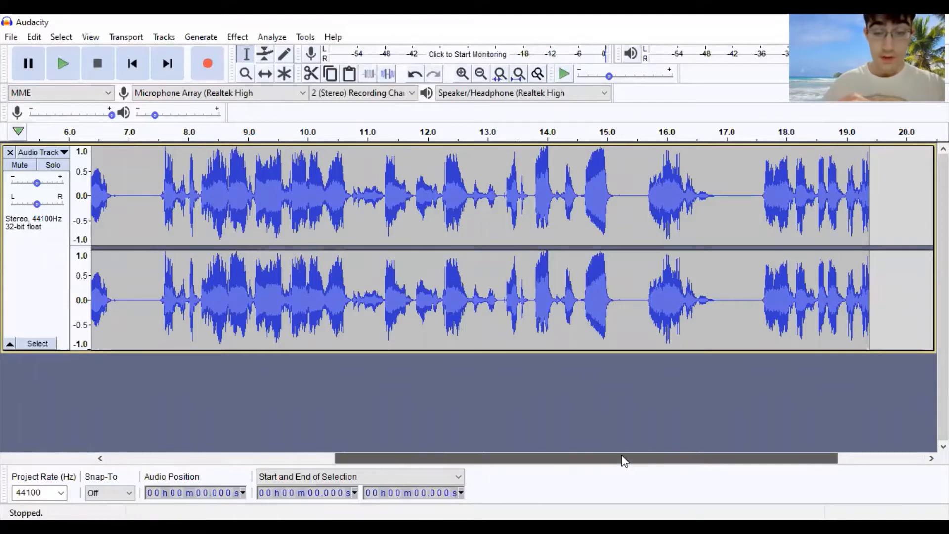
pyautogui.moveTo(621, 455); pyautogui.dragTo(222, 453)
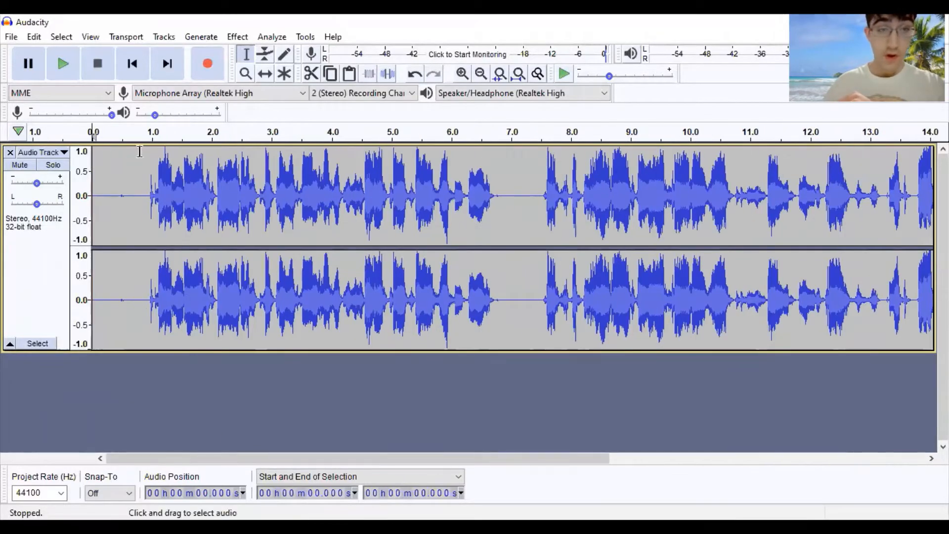
pyautogui.click(65, 40)
pyautogui.click(76, 53)
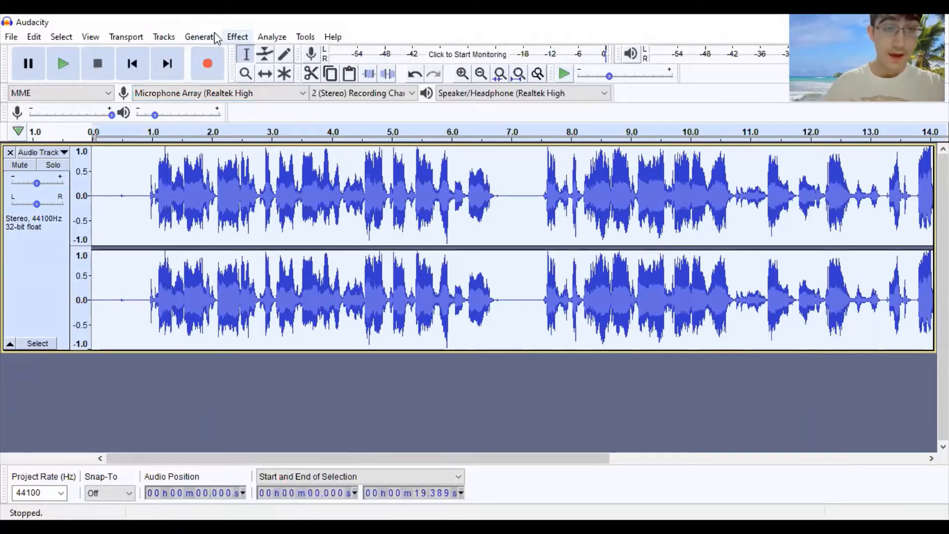
pyautogui.click(237, 36)
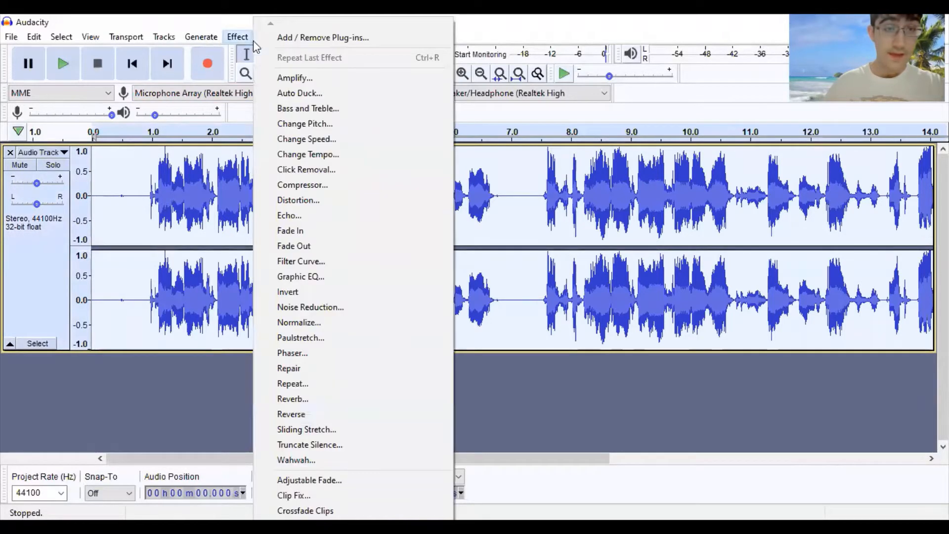
pyautogui.click(318, 323)
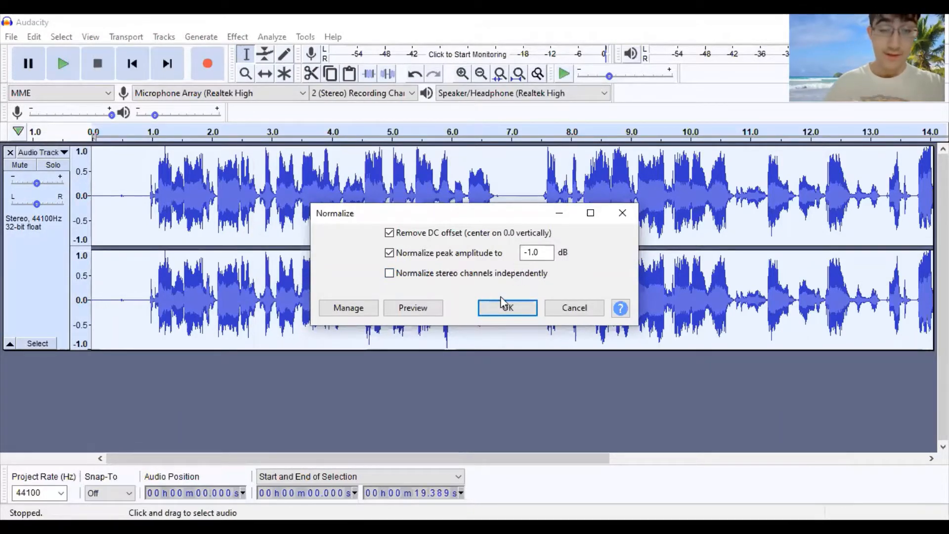
pyautogui.click(508, 309)
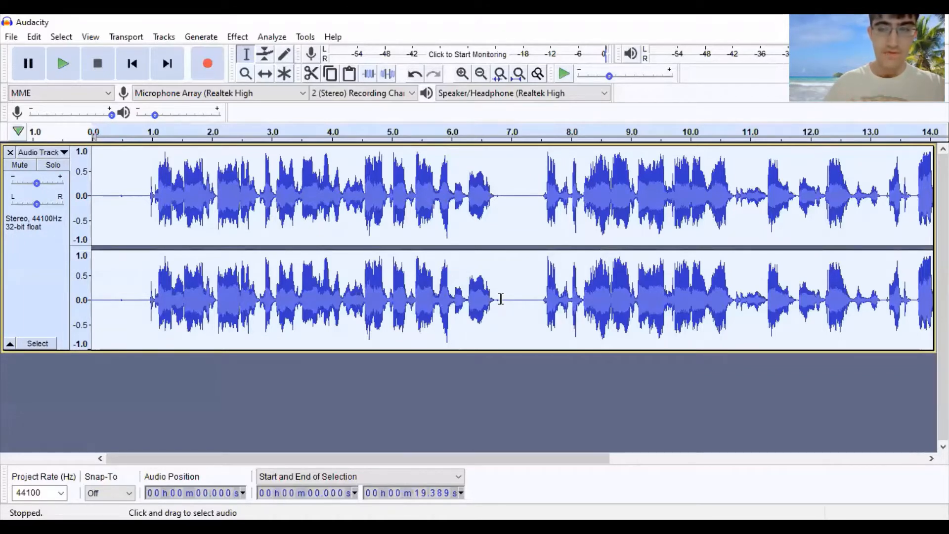
# Reverse the entire recorded track and play back the result
pyautogui.click(630, 416)
pyautogui.click(115, 168)
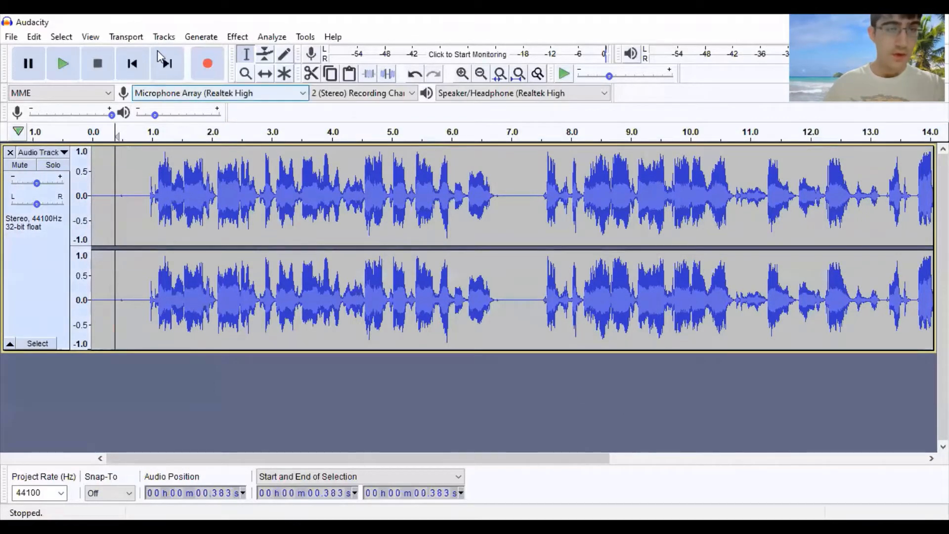
pyautogui.click(61, 37)
pyautogui.click(74, 51)
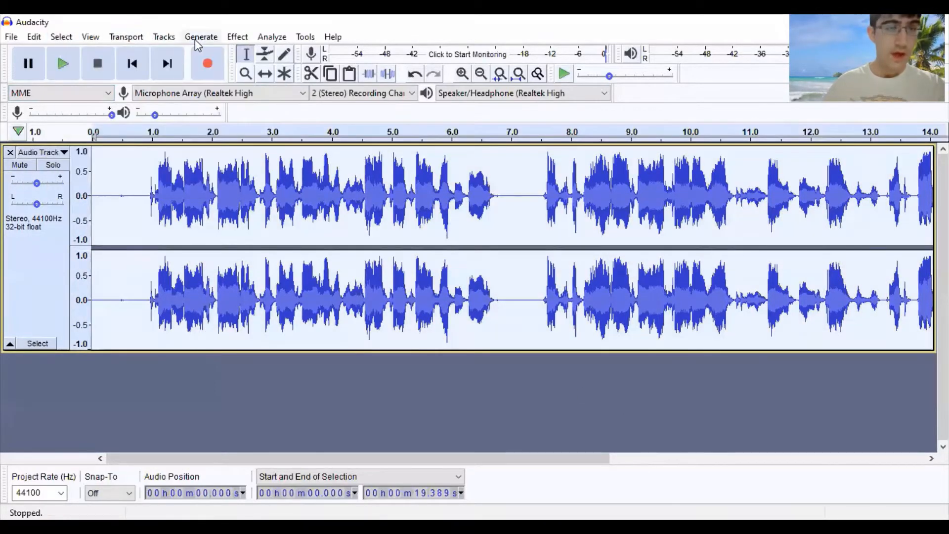
pyautogui.click(241, 37)
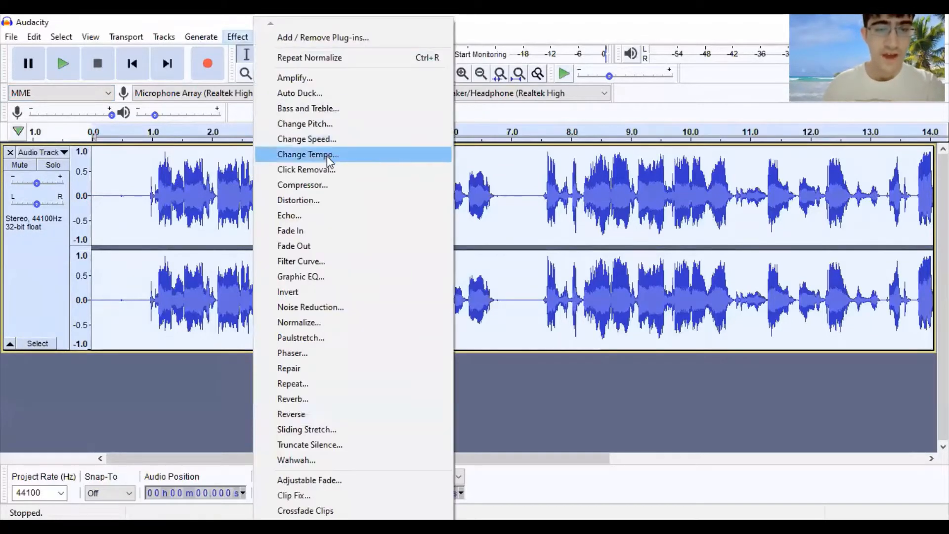
pyautogui.click(330, 415)
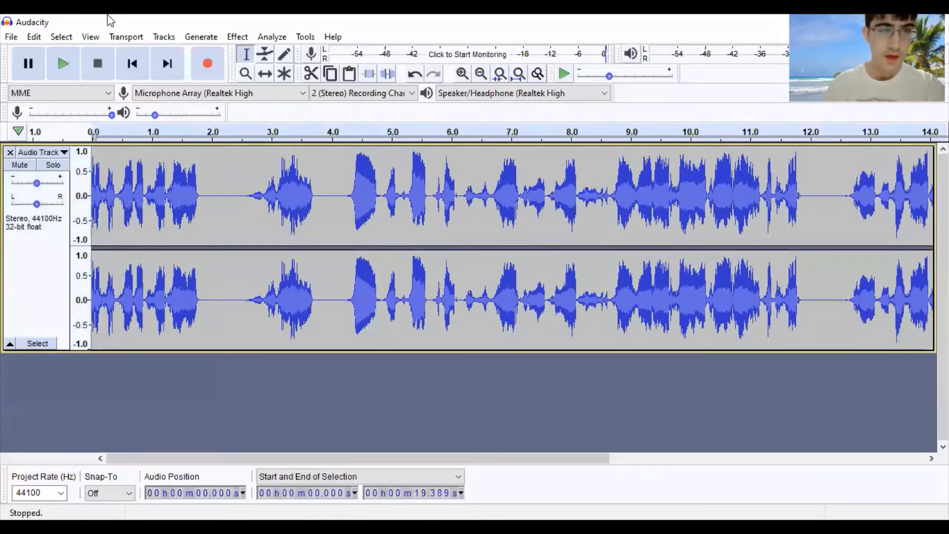
pyautogui.click(67, 63)
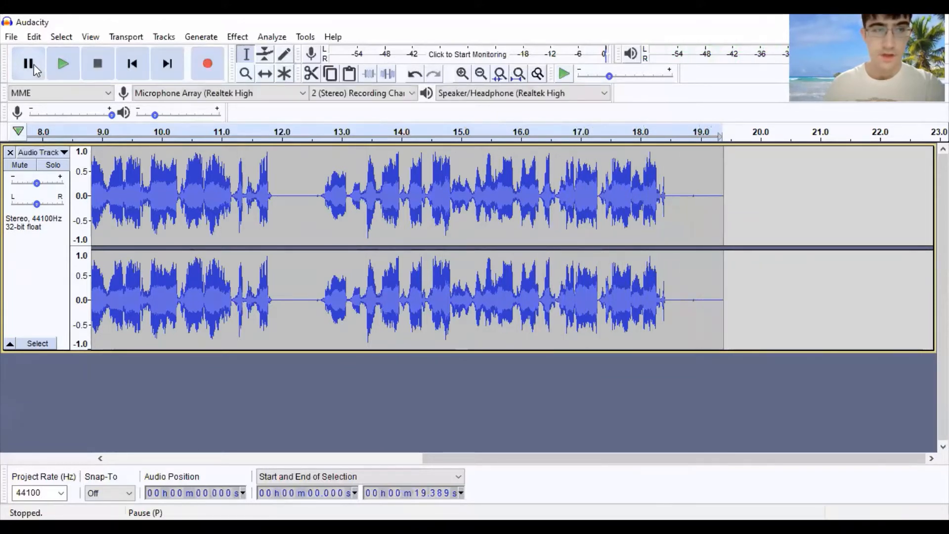
# Undo the reverse effect and place the cursor near the start of the track
pyautogui.click(415, 75)
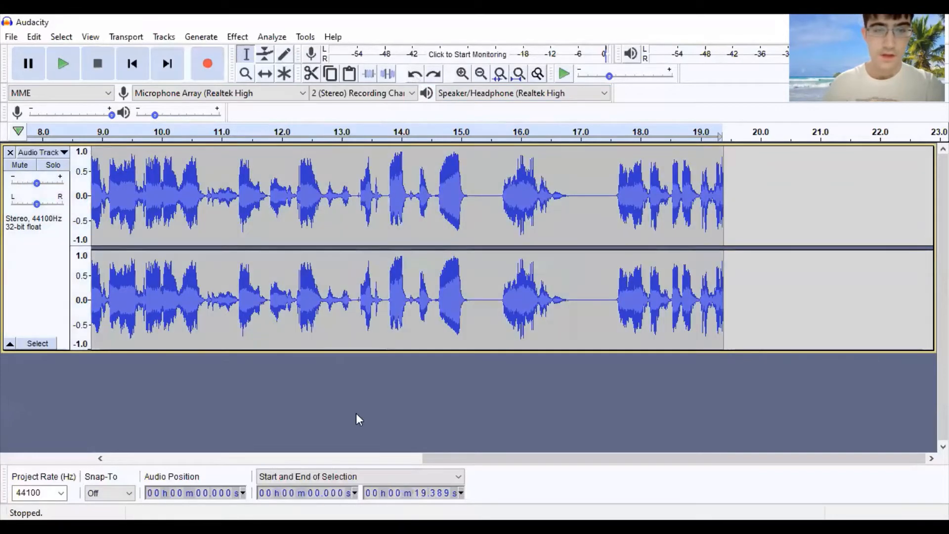
pyautogui.moveTo(508, 459); pyautogui.dragTo(157, 424)
pyautogui.click(112, 161)
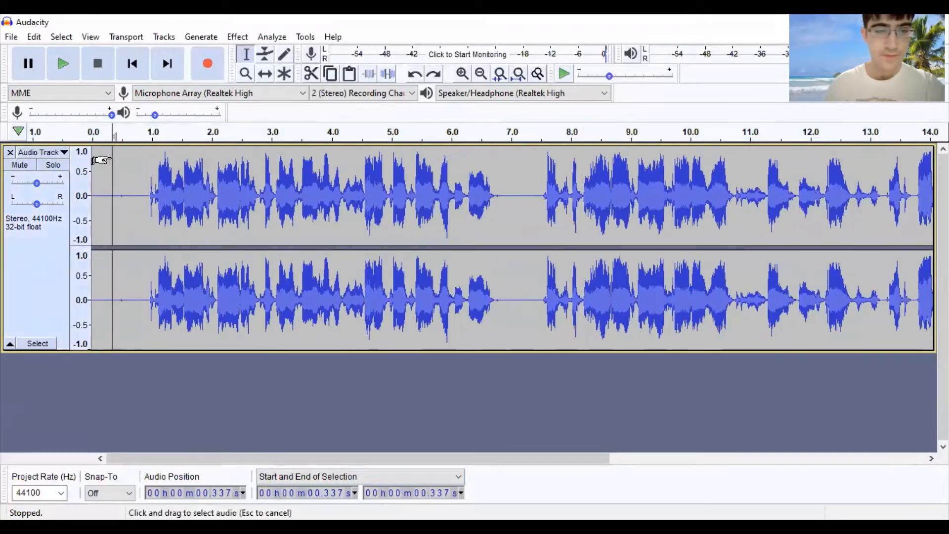
# Apply a Fade In to the entire track and play it back from near the start
pyautogui.click(237, 37)
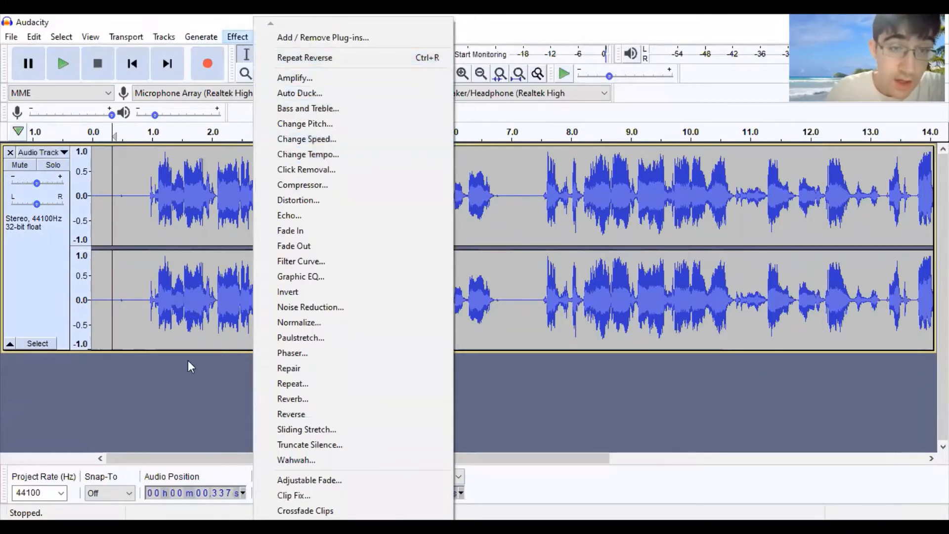
pyautogui.click(157, 380)
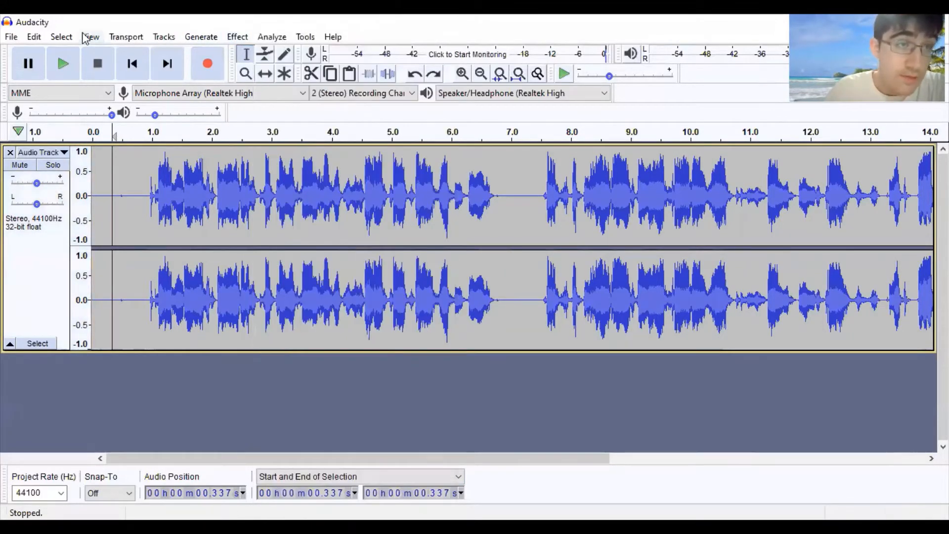
pyautogui.click(61, 37)
pyautogui.click(84, 53)
pyautogui.click(237, 36)
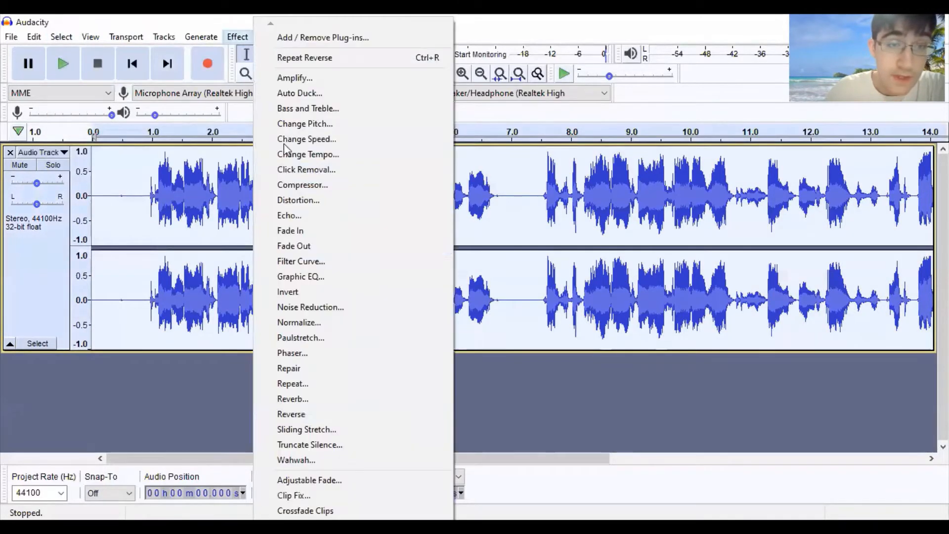
pyautogui.click(297, 231)
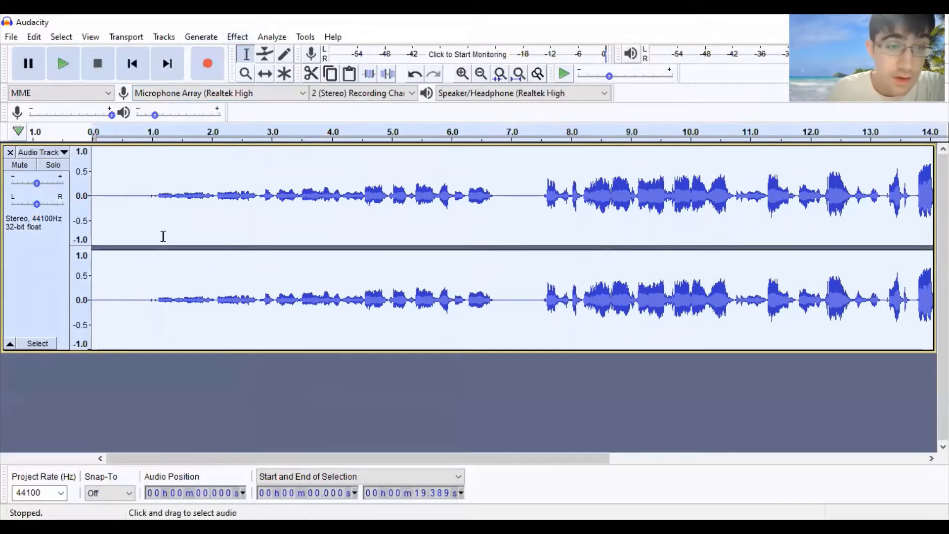
pyautogui.click(139, 179)
pyautogui.click(70, 65)
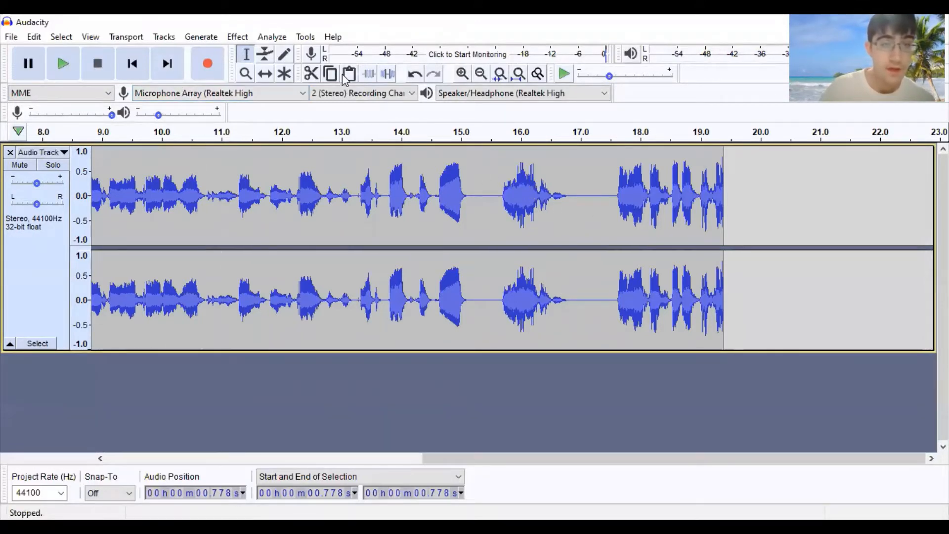
# Undo the fade-in and clear the track selection
pyautogui.click(414, 75)
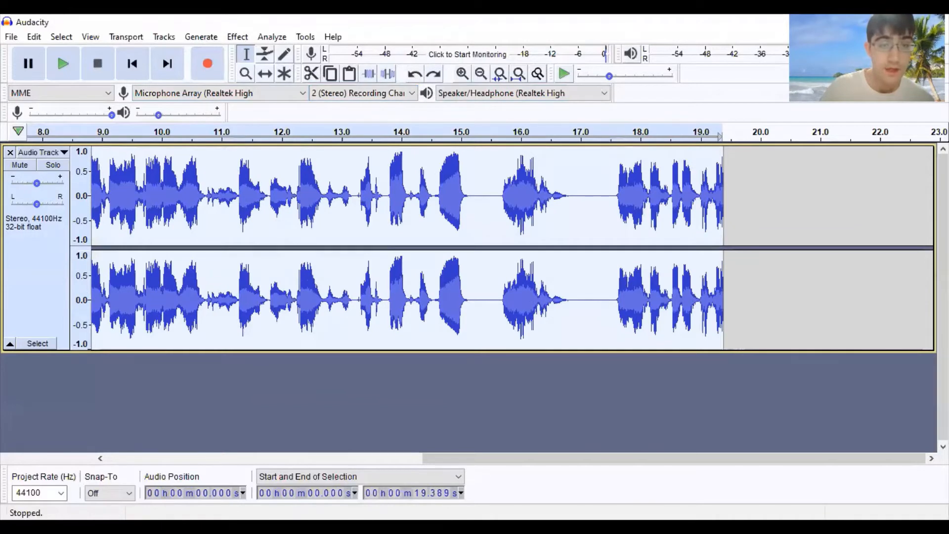
pyautogui.click(463, 442)
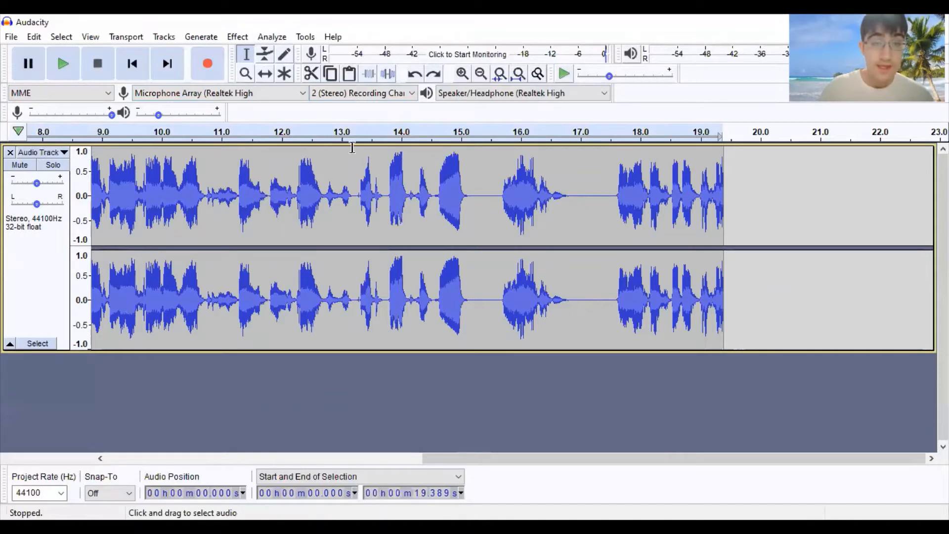
# Apply an Echo with a 1-second delay and 0.5 decay factor to the audio from about 12.7 to 15.2 seconds
pyautogui.moveTo(320, 163); pyautogui.dragTo(471, 168)
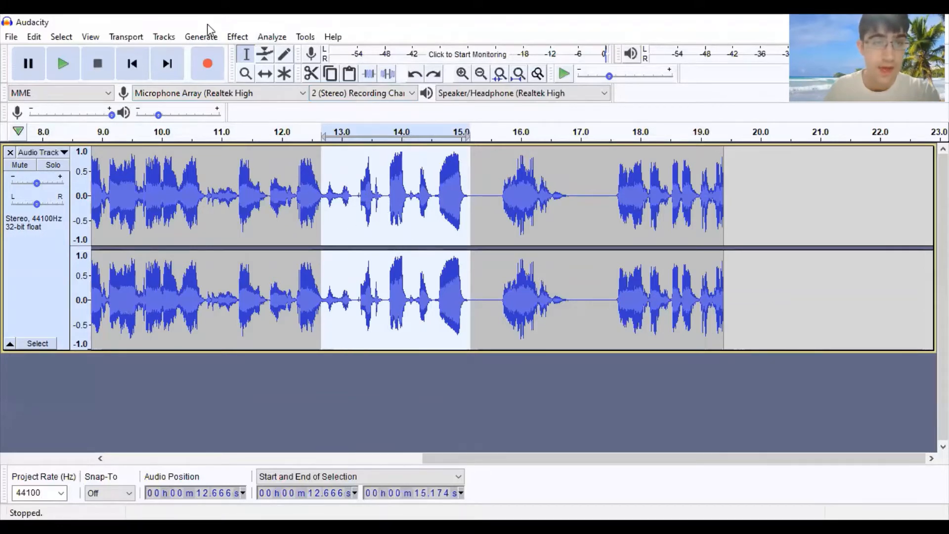
pyautogui.click(237, 37)
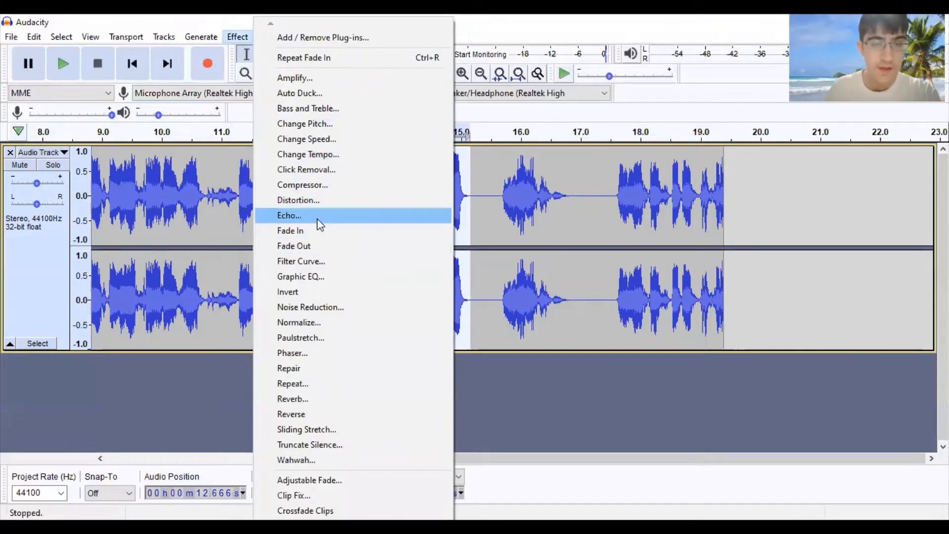
pyautogui.click(318, 220)
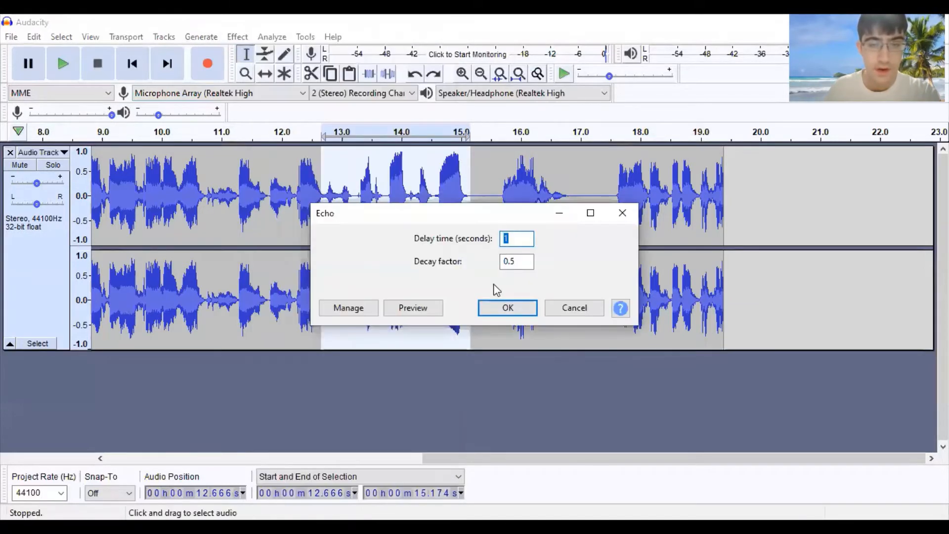
pyautogui.click(508, 308)
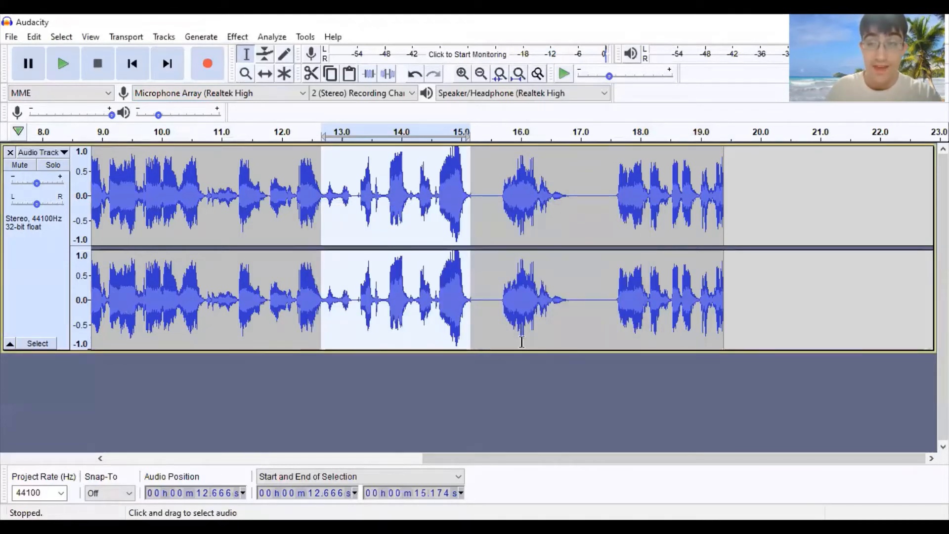
# Review the Echo effect's delay time and decay factor settings without applying them again
pyautogui.click(237, 36)
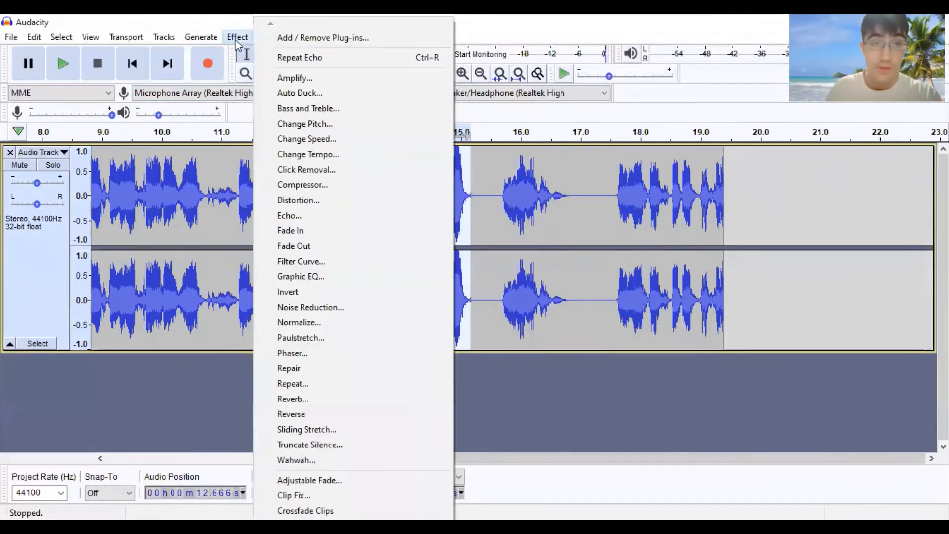
pyautogui.click(317, 219)
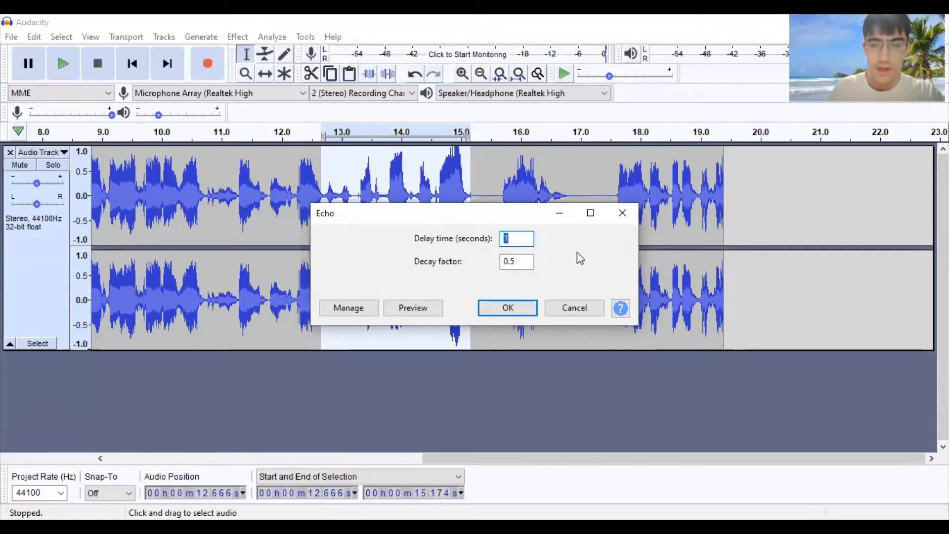
pyautogui.click(620, 214)
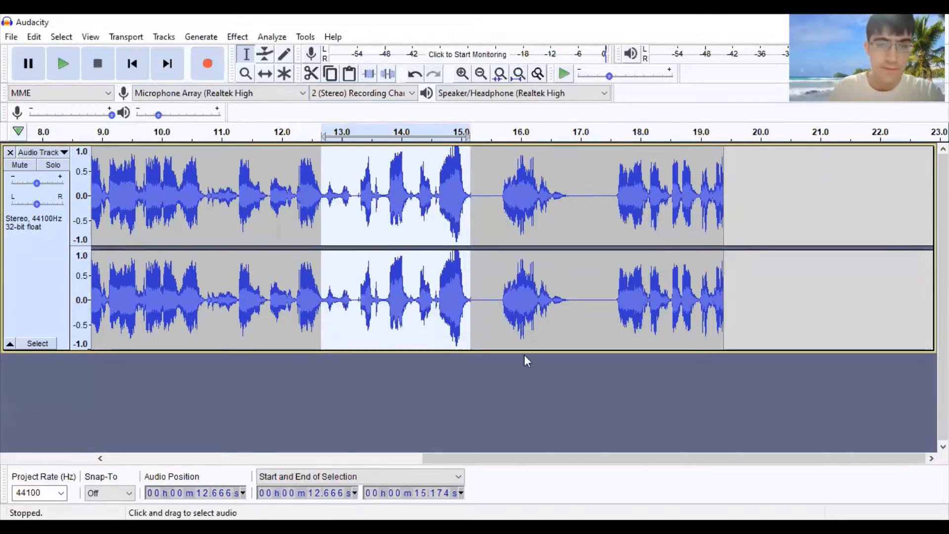
# Play the echoed section from about 12.5 seconds and pause after it
pyautogui.click(481, 384)
pyautogui.click(309, 167)
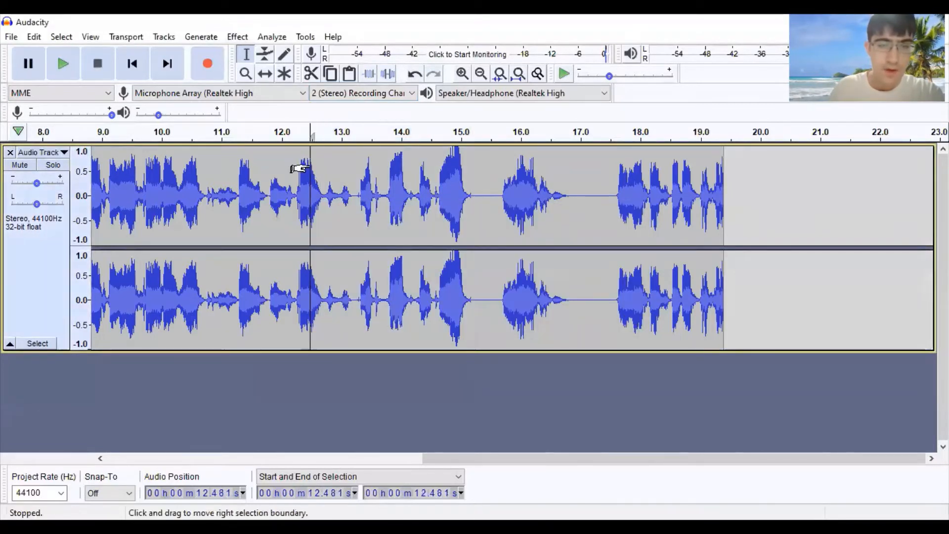
pyautogui.click(62, 63)
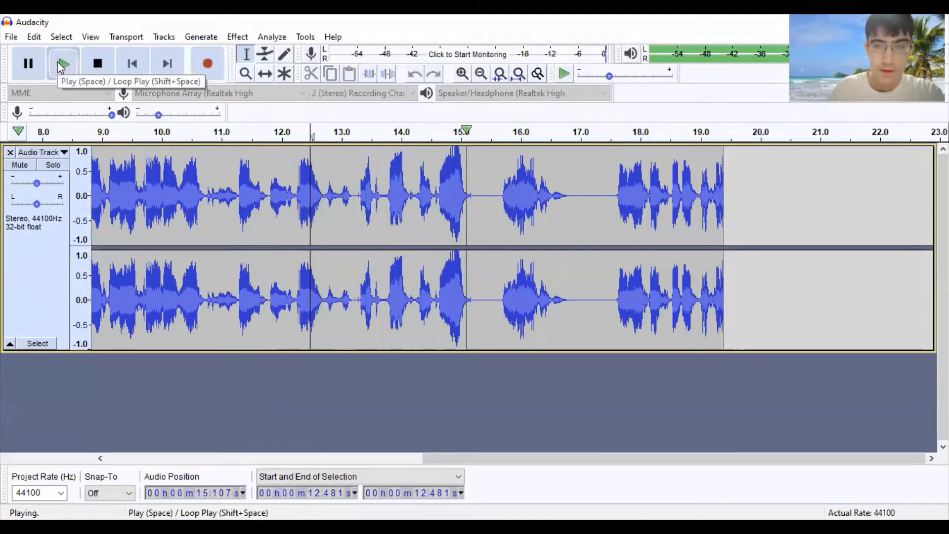
pyautogui.click(27, 65)
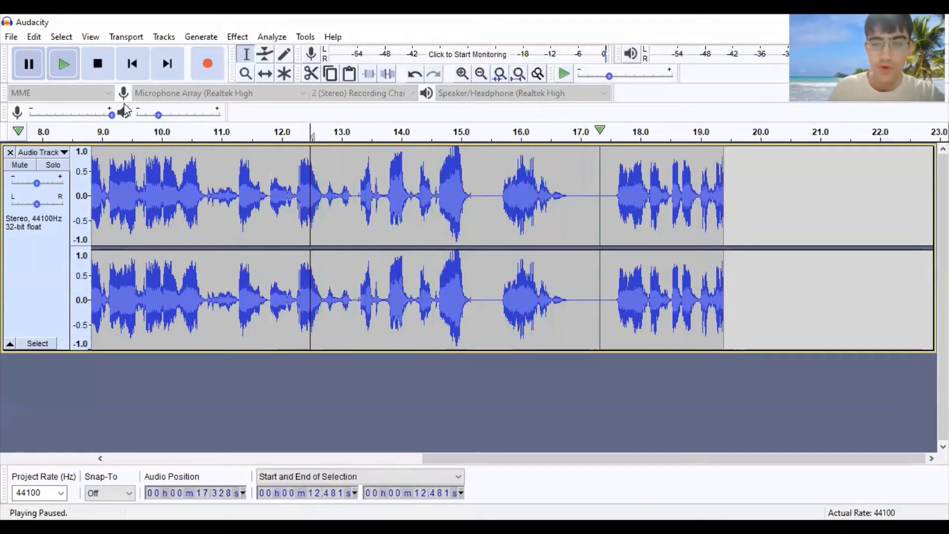
# Undo the echo on the selected section and clear the track selection
pyautogui.click(414, 73)
pyautogui.click(526, 376)
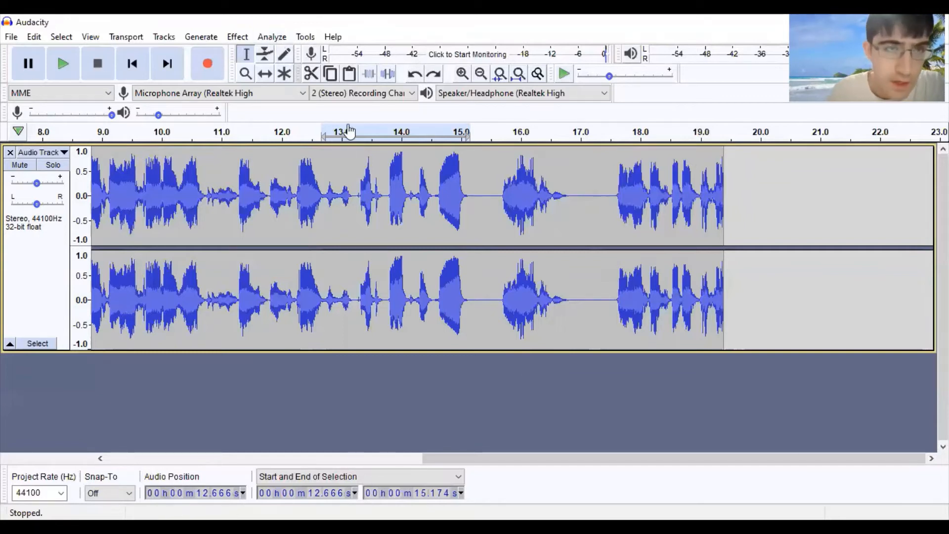
pyautogui.click(62, 36)
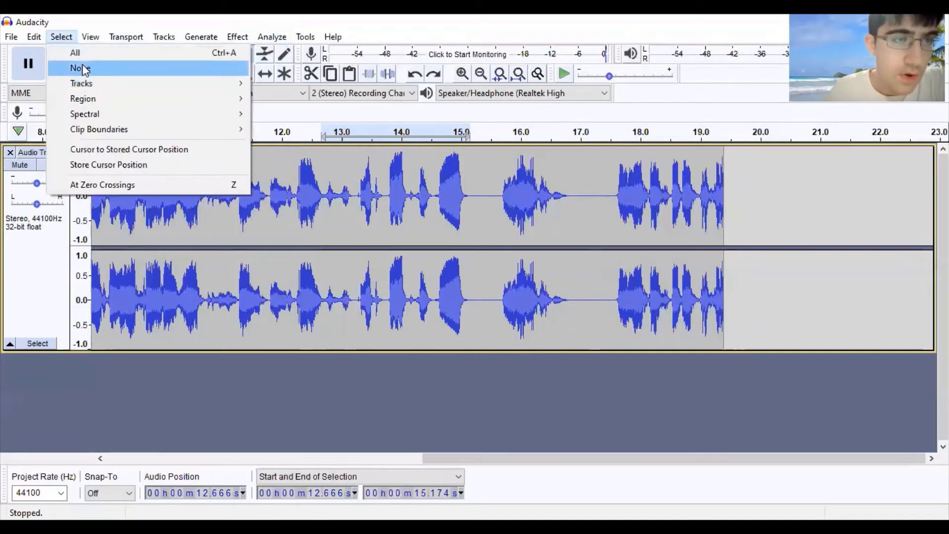
pyautogui.click(74, 51)
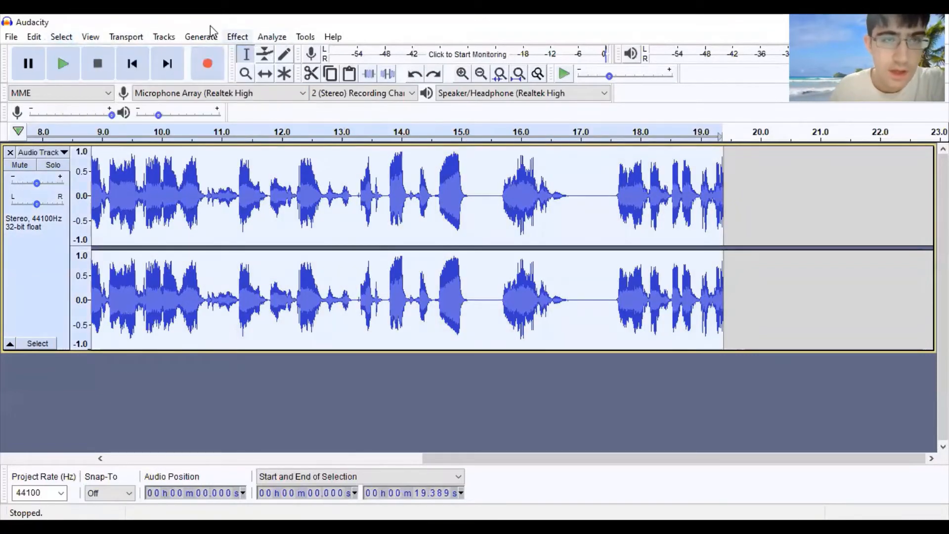
pyautogui.hotkey('alt', 'n')
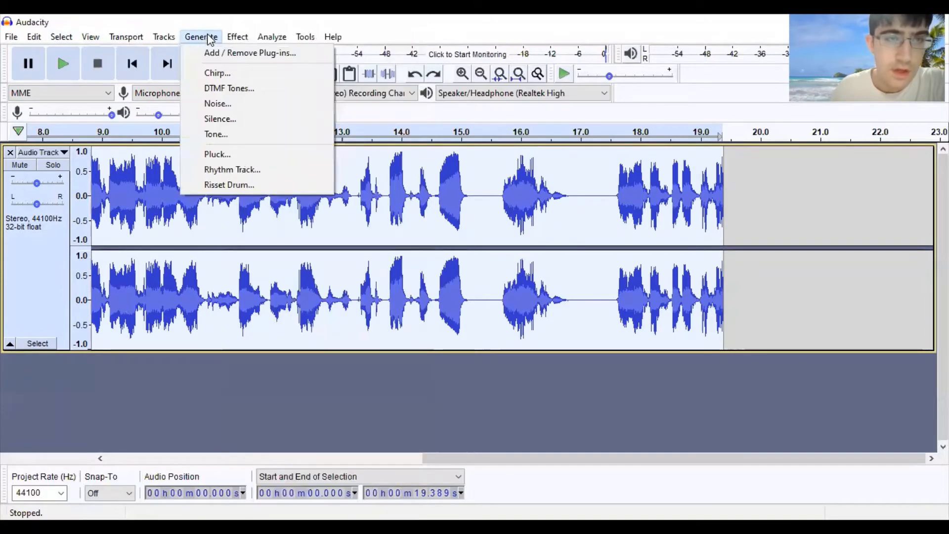
pyautogui.moveTo(229, 31)
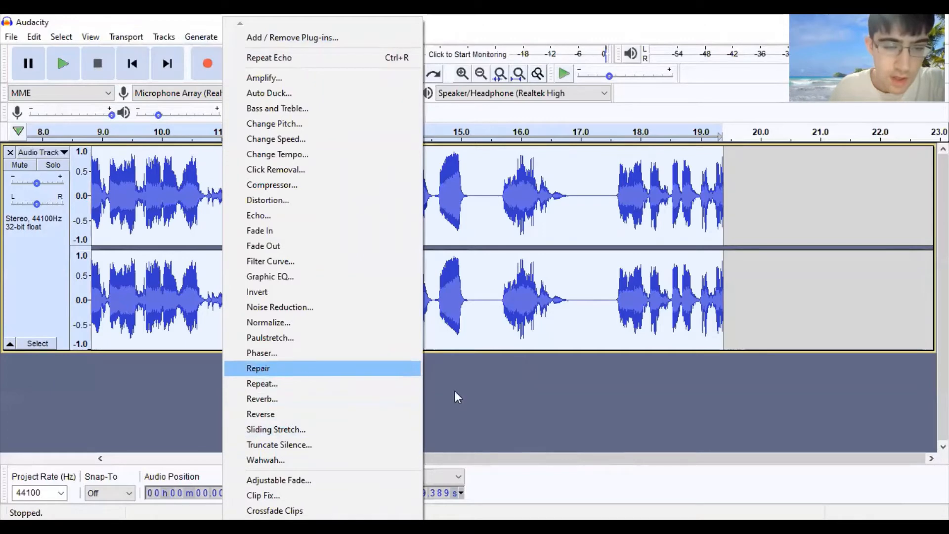
pyautogui.click(491, 403)
# Select the audio from about 15.5 to 17.0 seconds and try to apply the Repair effect to it
pyautogui.moveTo(579, 192); pyautogui.dragTo(492, 185)
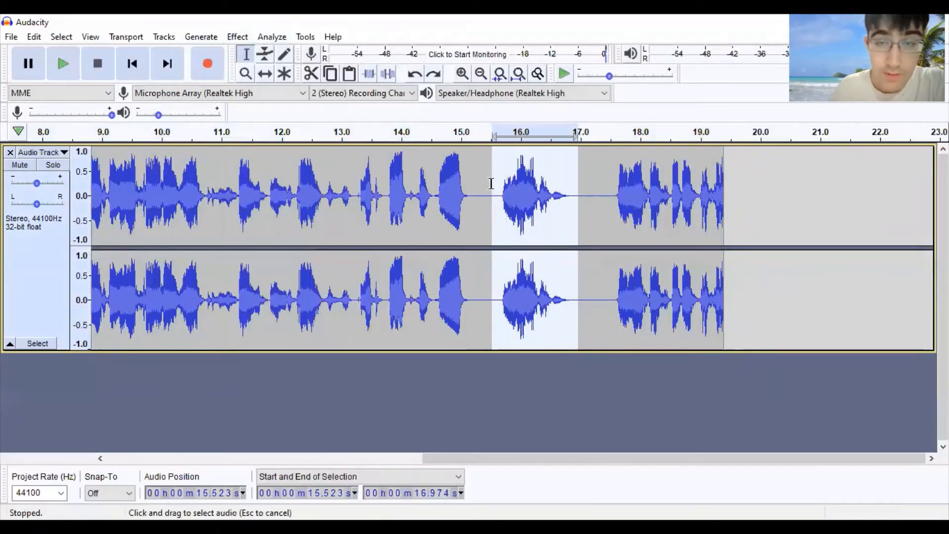
pyautogui.click(462, 74)
pyautogui.click(462, 73)
pyautogui.click(462, 73)
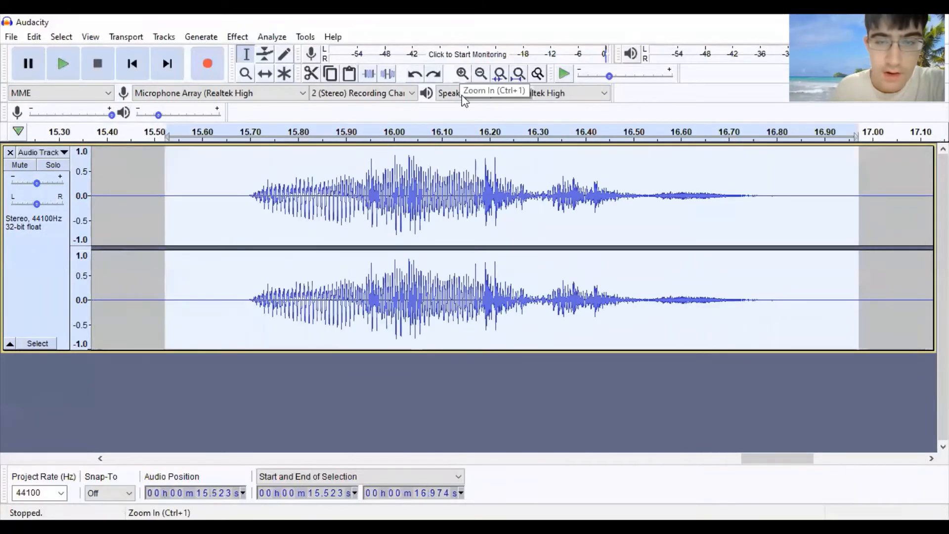
pyautogui.click(234, 40)
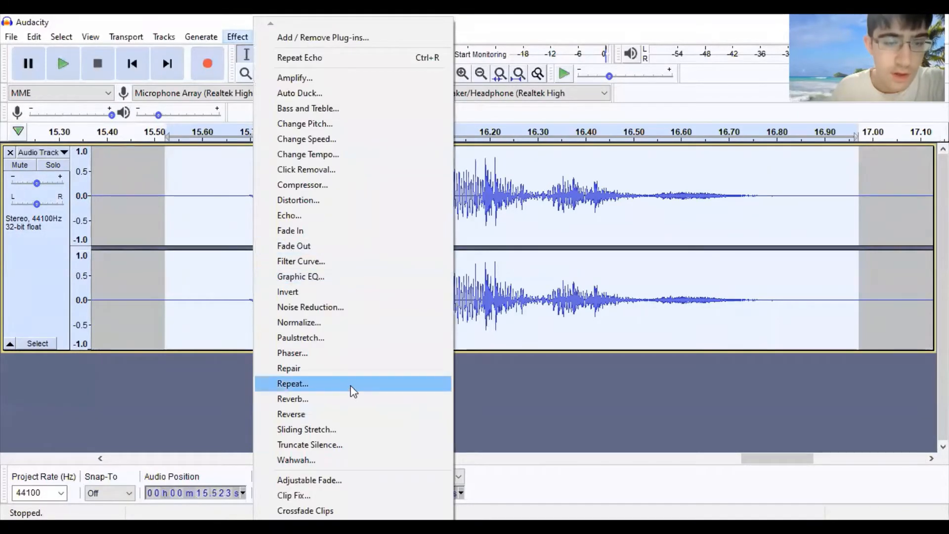
pyautogui.click(350, 370)
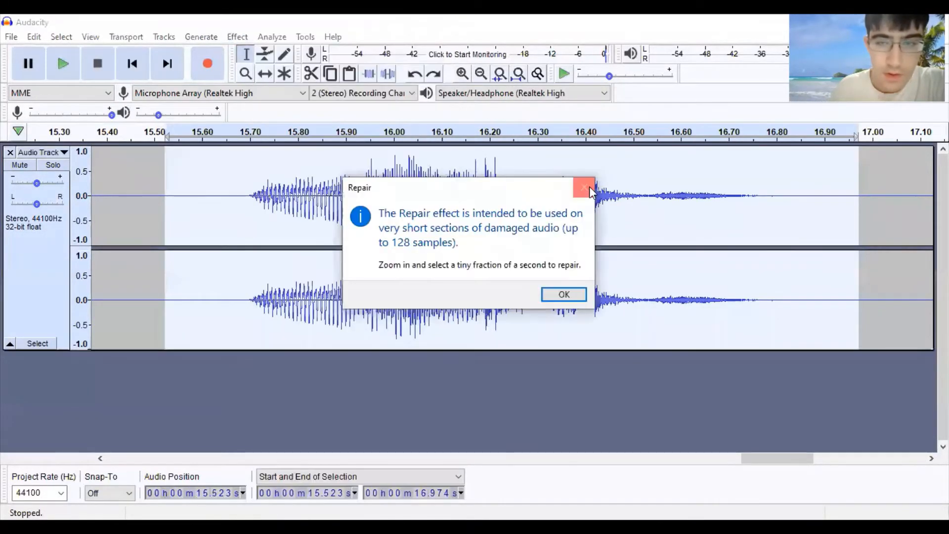
pyautogui.click(585, 187)
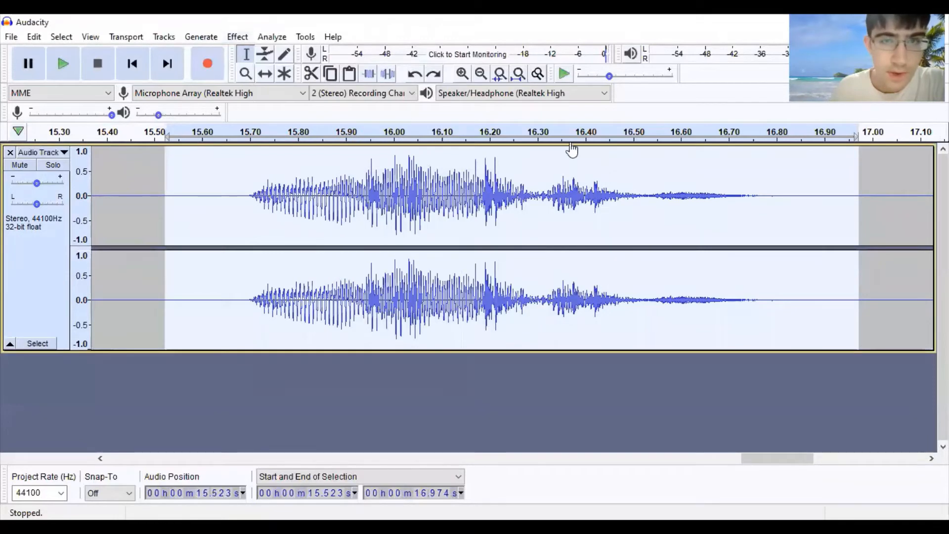
# Select a much shorter section from about 16.167 to 16.205 seconds and try to apply the Repair effect to it
pyautogui.click(461, 183)
pyautogui.click(462, 75)
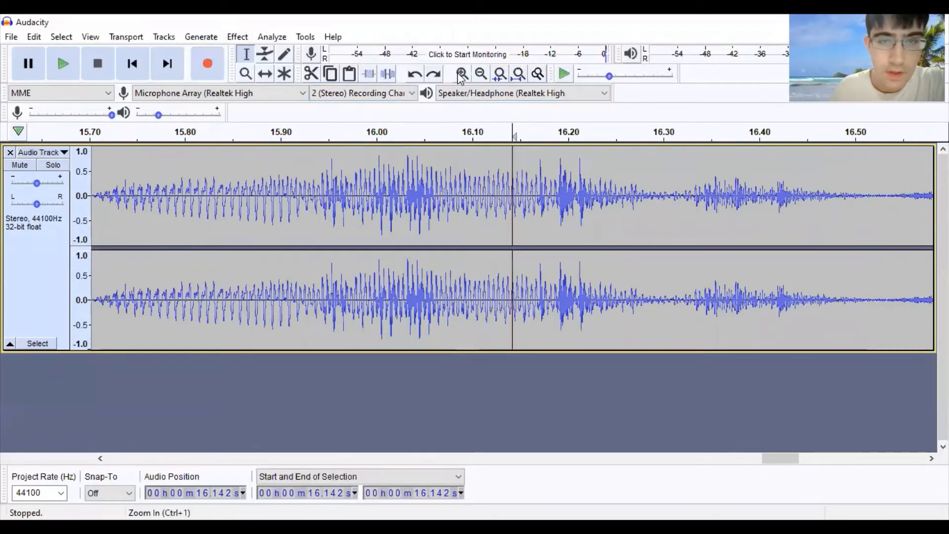
pyautogui.click(462, 74)
pyautogui.click(461, 75)
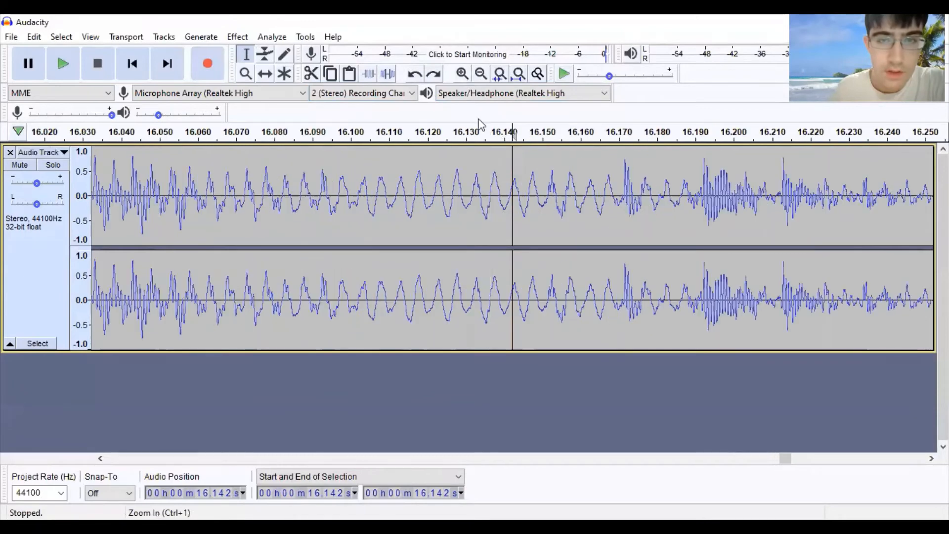
pyautogui.moveTo(752, 173); pyautogui.dragTo(607, 174)
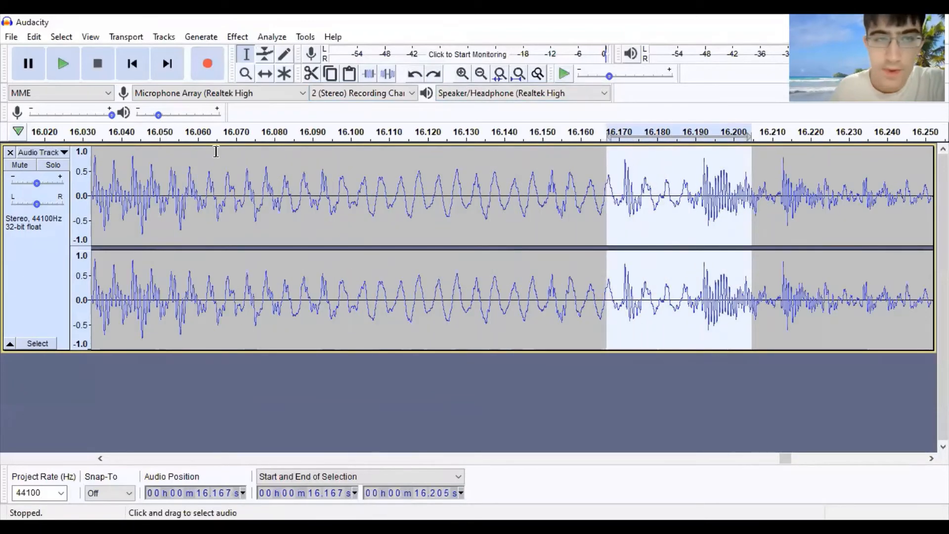
pyautogui.click(238, 37)
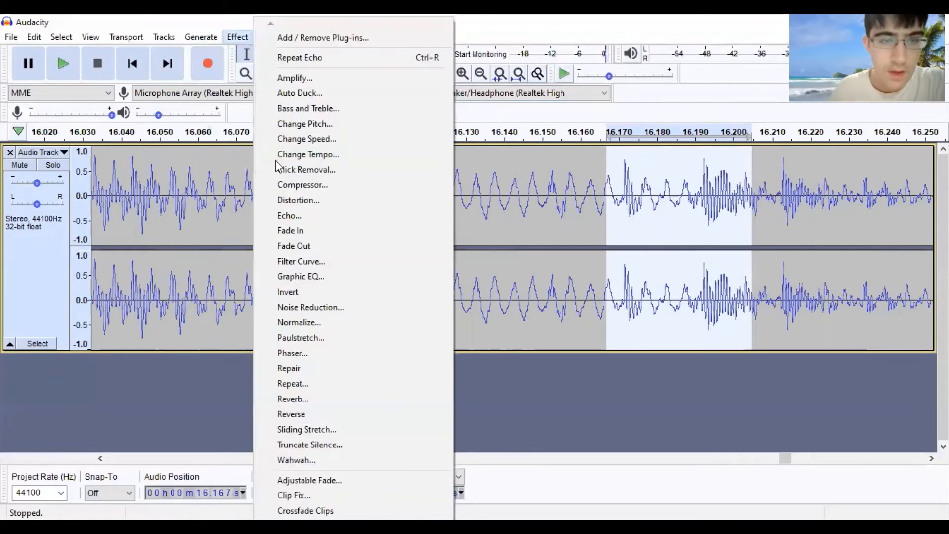
pyautogui.click(304, 368)
pyautogui.click(565, 295)
pyautogui.click(237, 37)
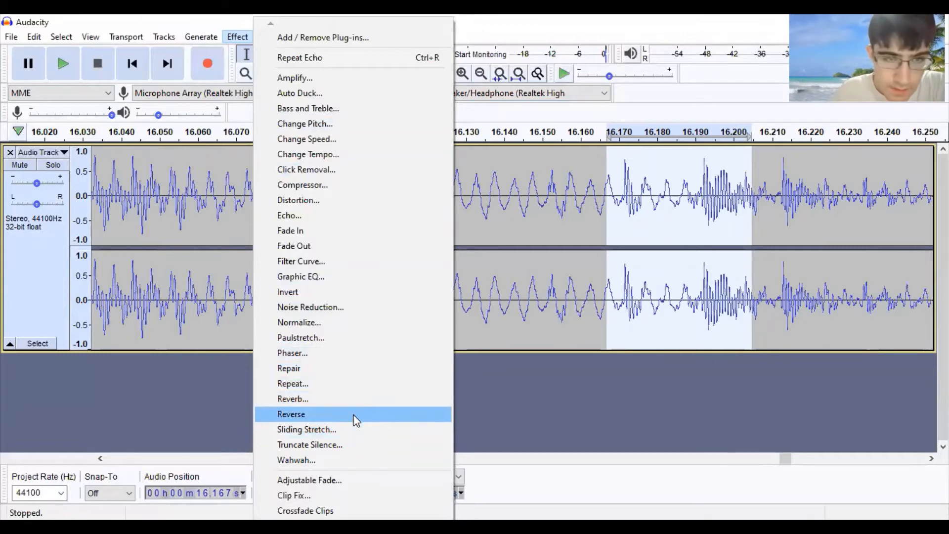
pyautogui.click(332, 372)
pyautogui.click(563, 294)
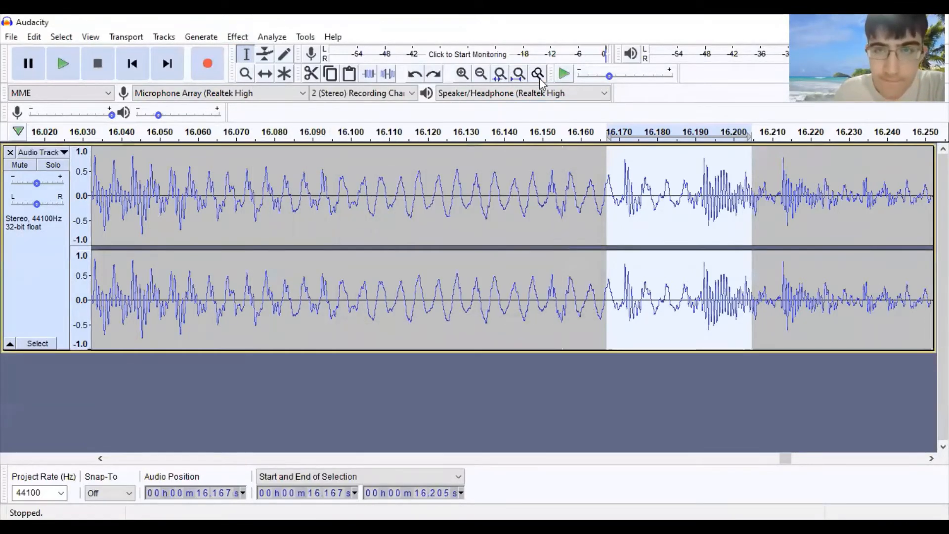
# Retry the Repair effect on the same selection with its individual samples displayed
pyautogui.click(462, 74)
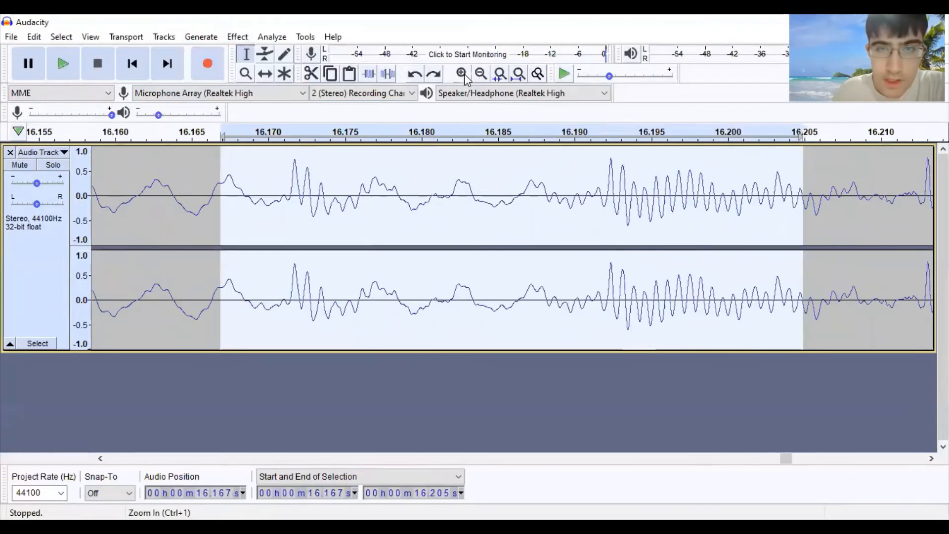
pyautogui.click(463, 76)
pyautogui.click(462, 74)
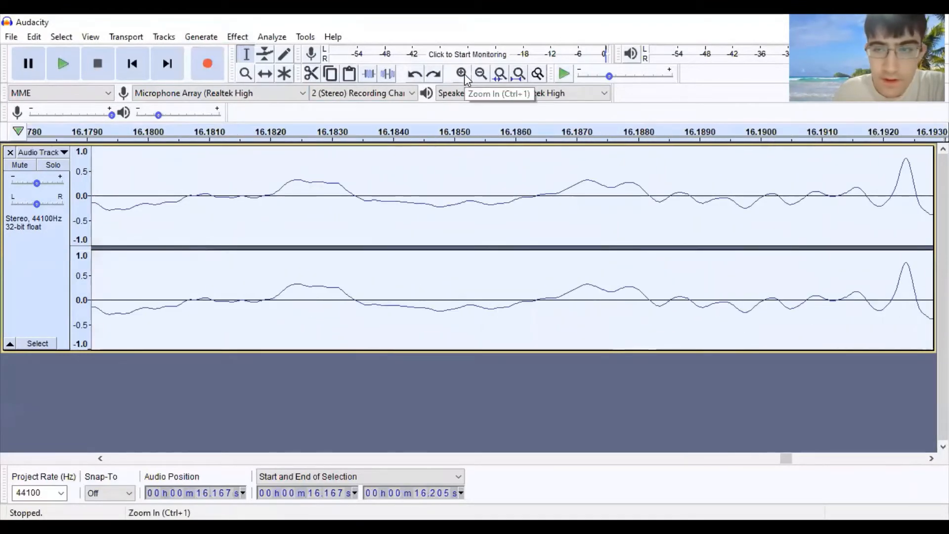
pyautogui.click(462, 74)
pyautogui.click(462, 74)
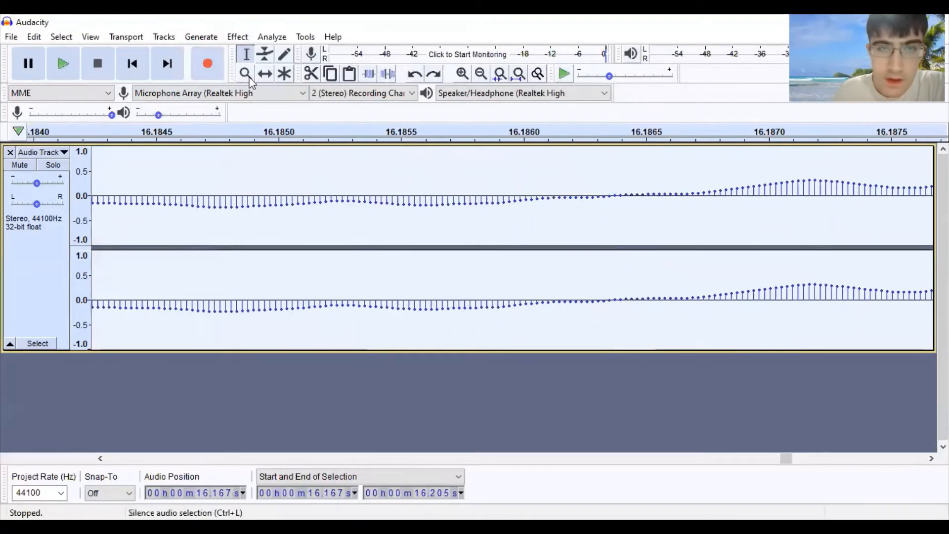
pyautogui.click(237, 37)
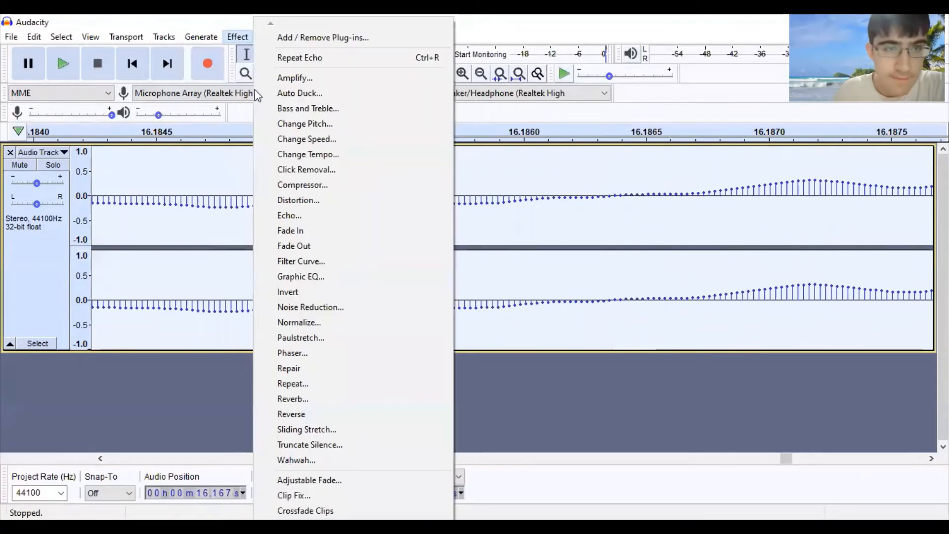
pyautogui.click(333, 368)
pyautogui.click(563, 295)
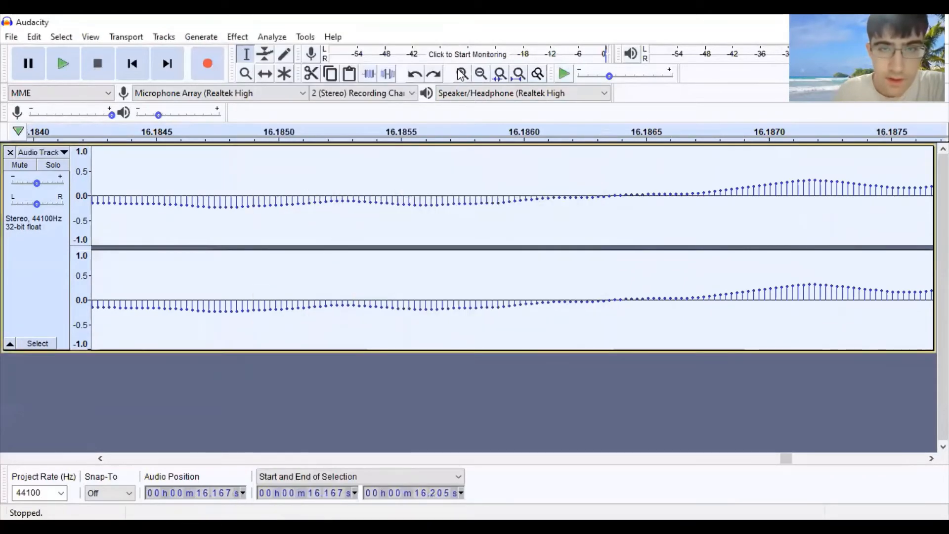
# Try the Repair effect on the unchanged selection once more at maximum magnification
pyautogui.click(462, 74)
pyautogui.click(462, 74)
pyautogui.click(462, 74)
pyautogui.click(462, 74)
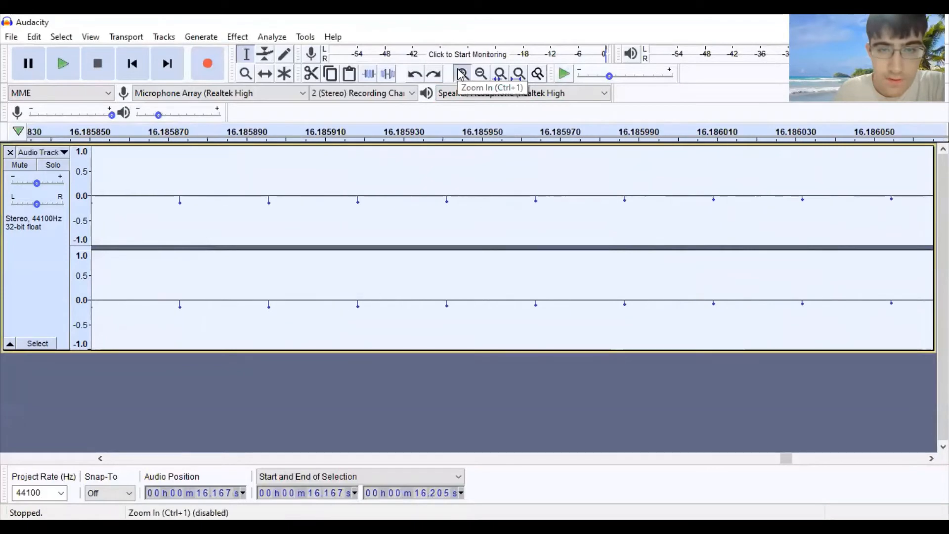
pyautogui.click(462, 74)
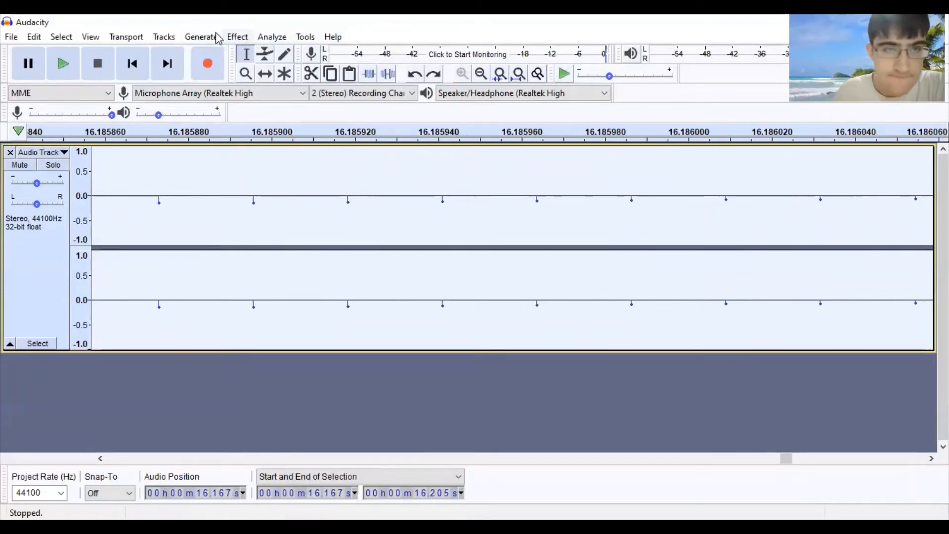
pyautogui.click(236, 37)
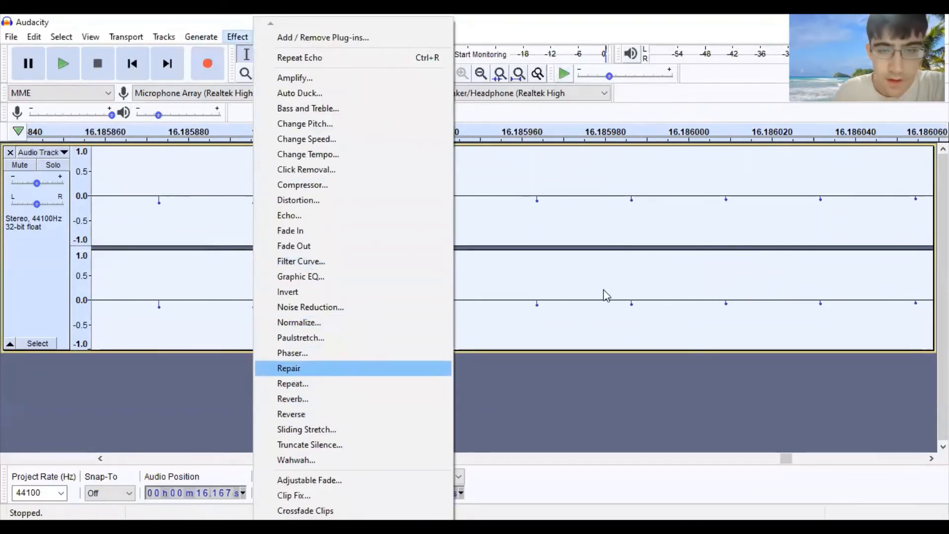
pyautogui.click(320, 373)
pyautogui.click(566, 294)
pyautogui.click(238, 37)
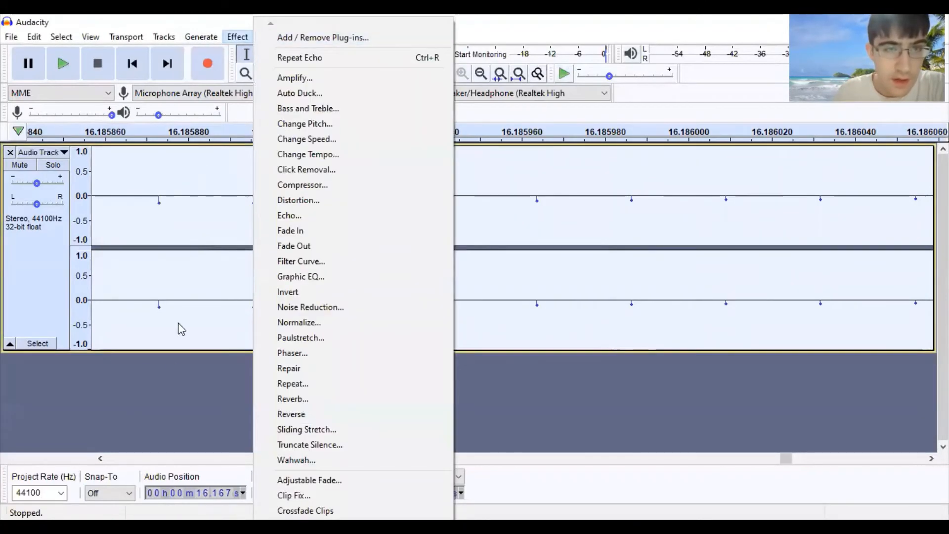
pyautogui.click(152, 430)
# Undo all remaining edits, including the original voice recording, to empty the project
pyautogui.click(414, 73)
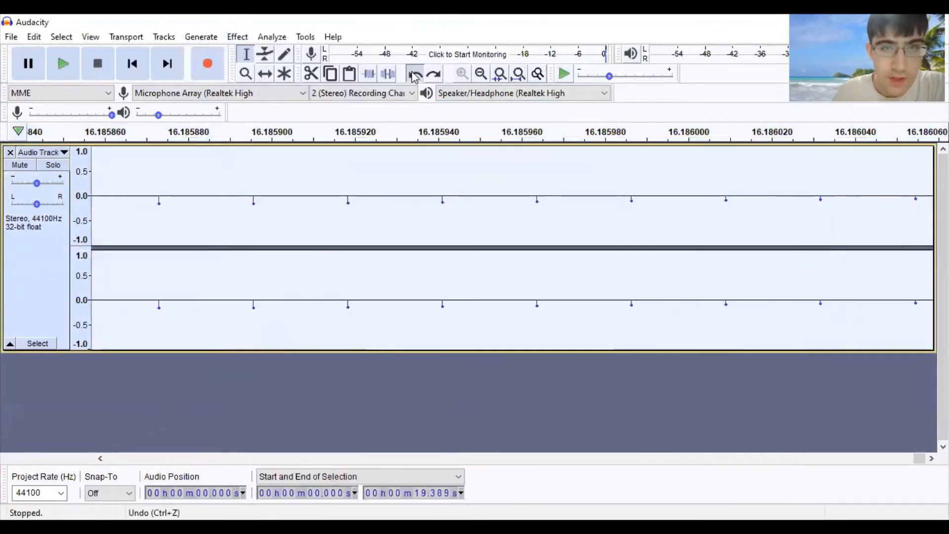
pyautogui.click(414, 73)
pyautogui.click(434, 75)
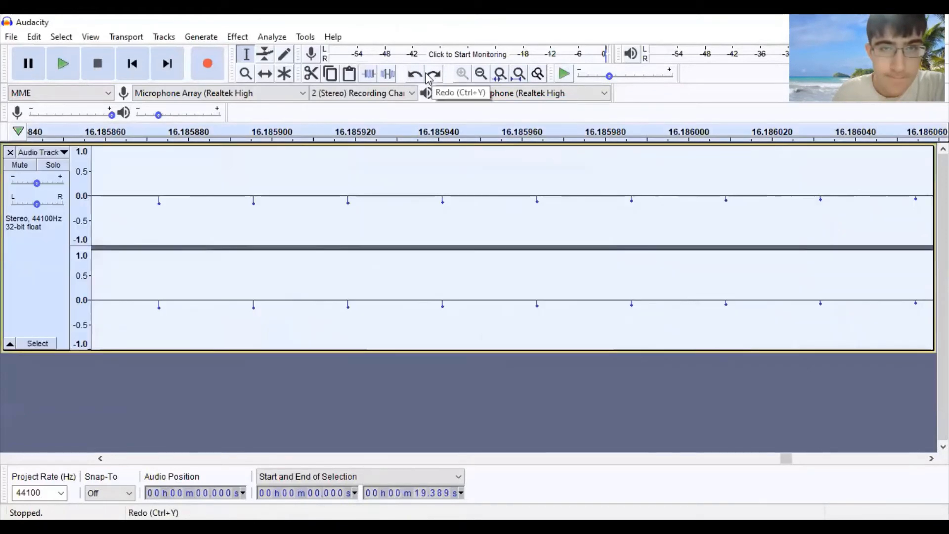
pyautogui.click(415, 73)
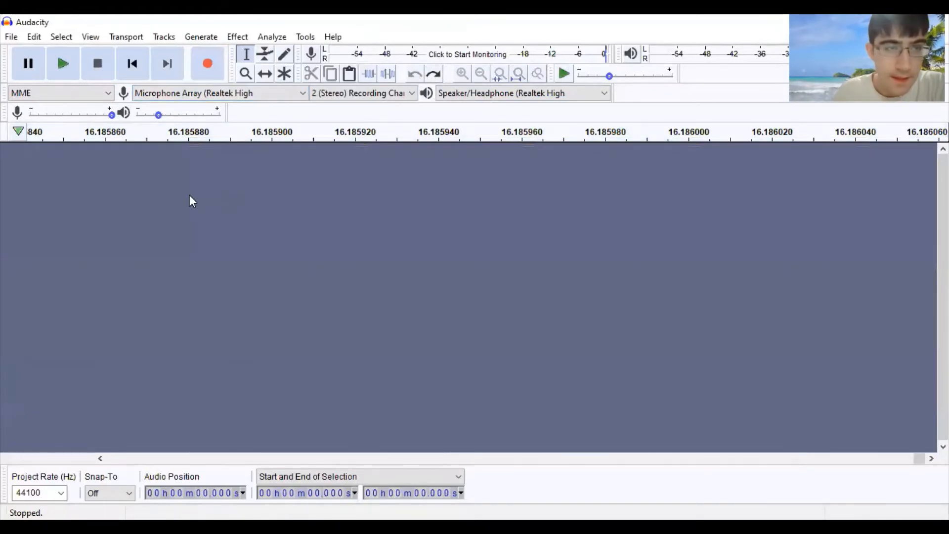
# Record a new voice track about 8.3 seconds long and stop the recording
pyautogui.moveTo(918, 458); pyautogui.dragTo(76, 309)
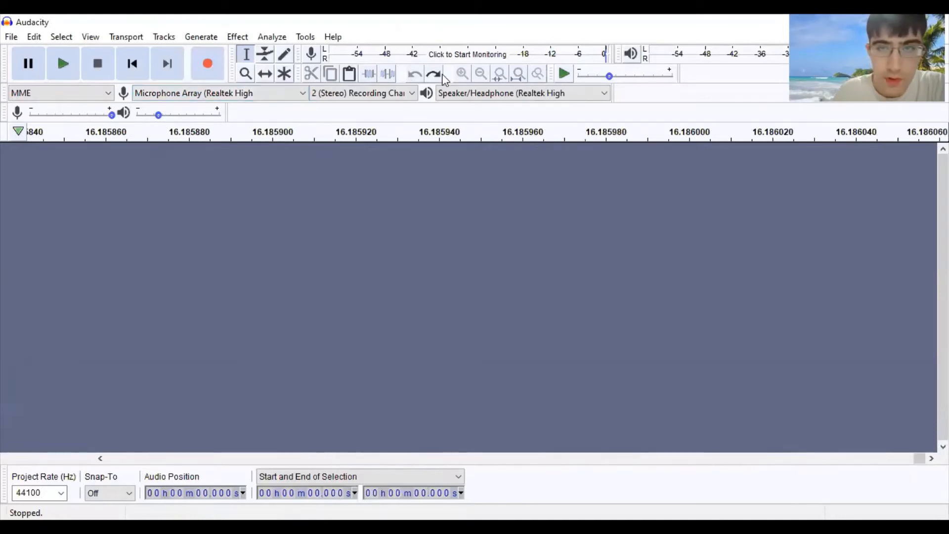
pyautogui.click(205, 56)
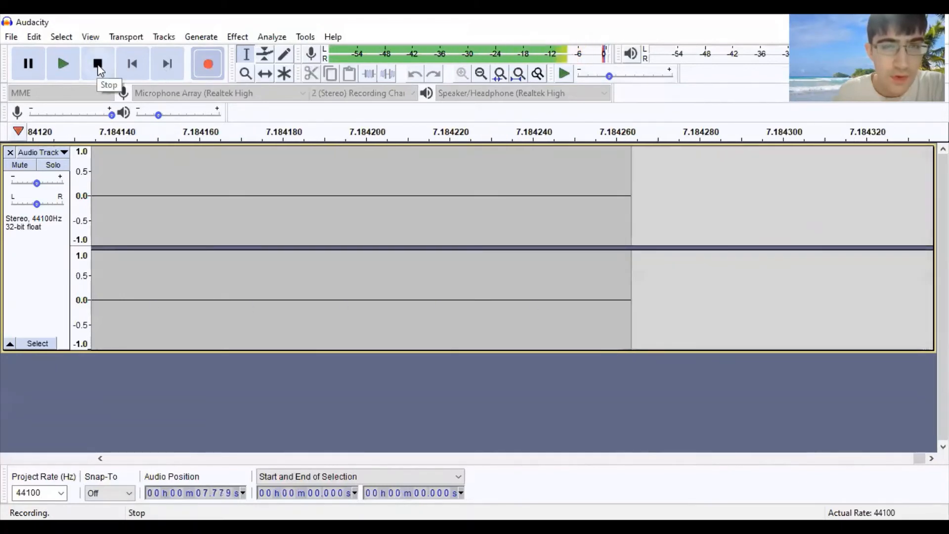
pyautogui.click(98, 65)
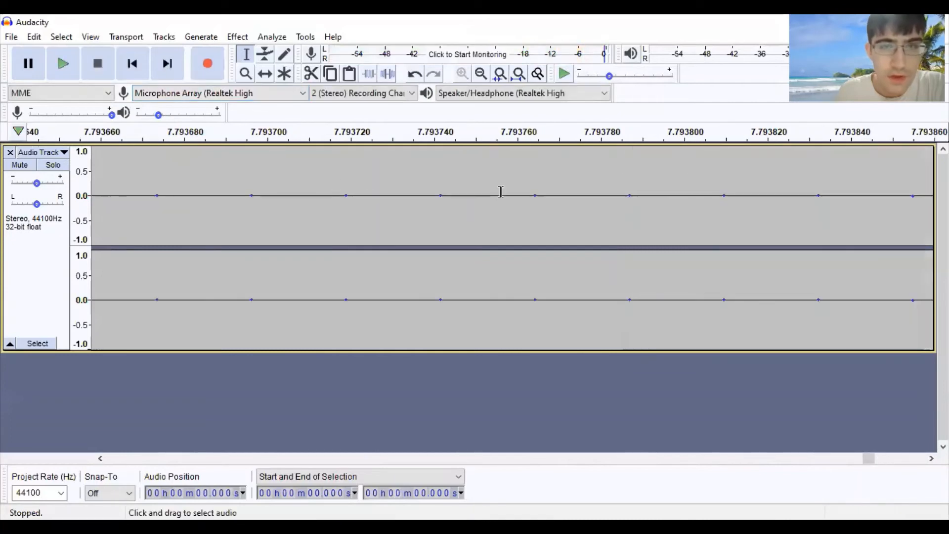
# Play the new voice recording from about 0.4 seconds
pyautogui.click(480, 74)
pyautogui.click(480, 74)
pyautogui.click(480, 74)
pyautogui.click(480, 74)
pyautogui.click(480, 74)
pyautogui.click(481, 74)
pyautogui.click(481, 75)
pyautogui.click(480, 74)
pyautogui.click(480, 74)
pyautogui.click(480, 74)
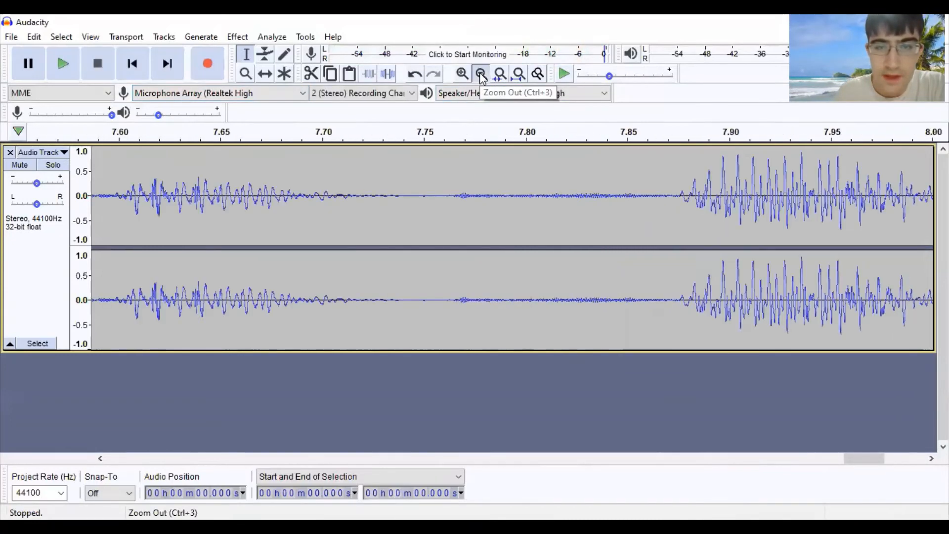
pyautogui.click(480, 74)
pyautogui.click(481, 74)
pyautogui.click(480, 75)
pyautogui.click(480, 74)
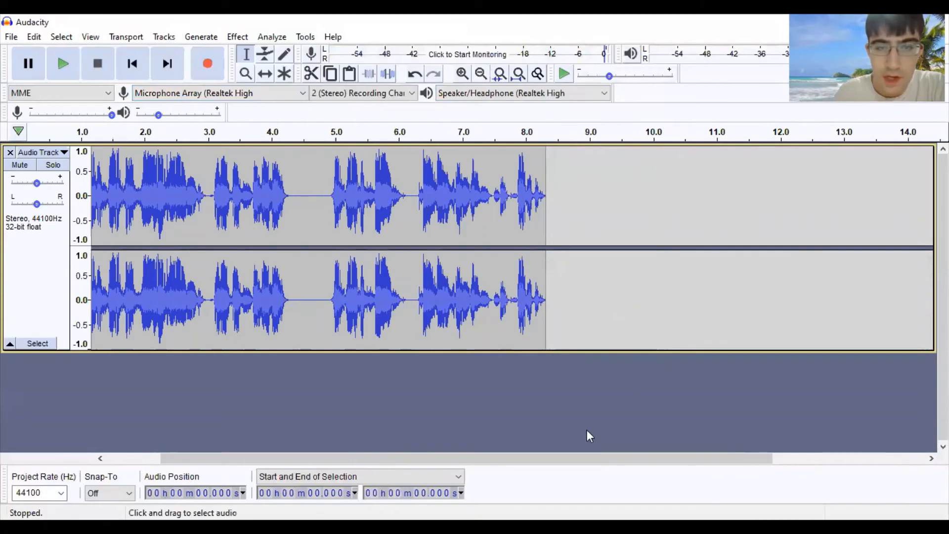
pyautogui.moveTo(651, 457); pyautogui.dragTo(361, 432)
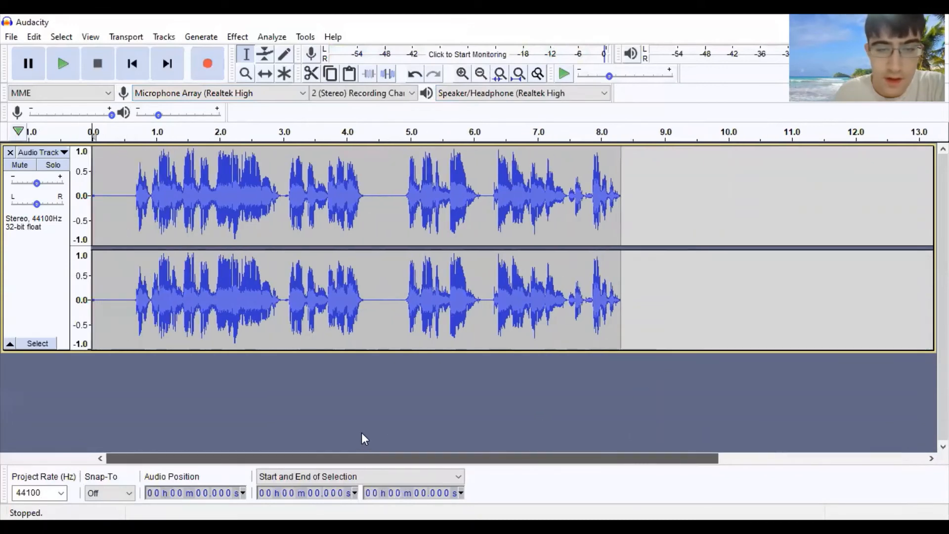
pyautogui.click(119, 198)
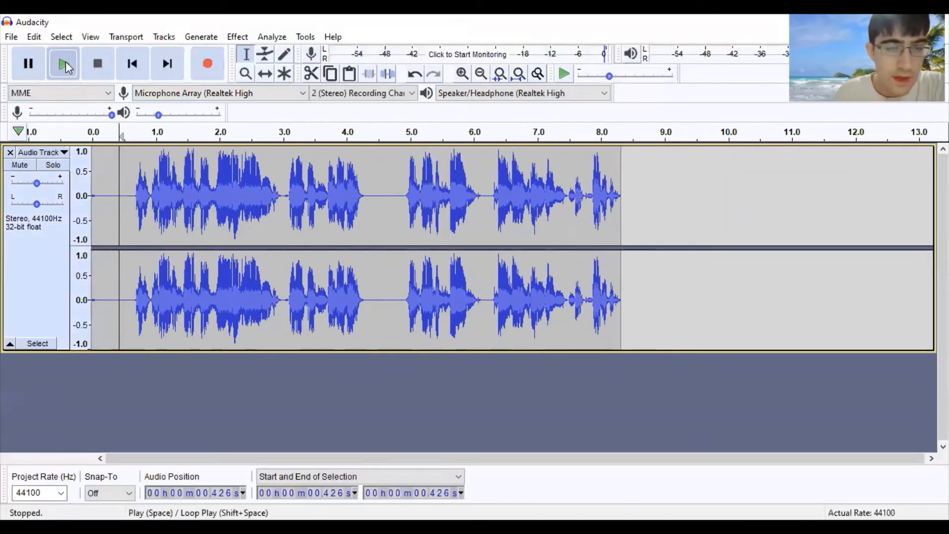
pyautogui.click(65, 62)
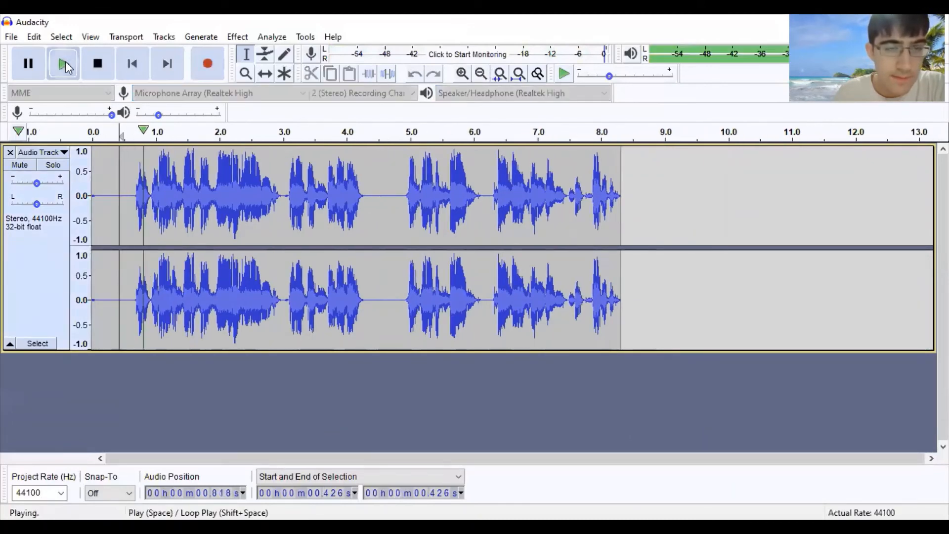
# Pause the playback and select all the audio in the voice track
pyautogui.click(29, 69)
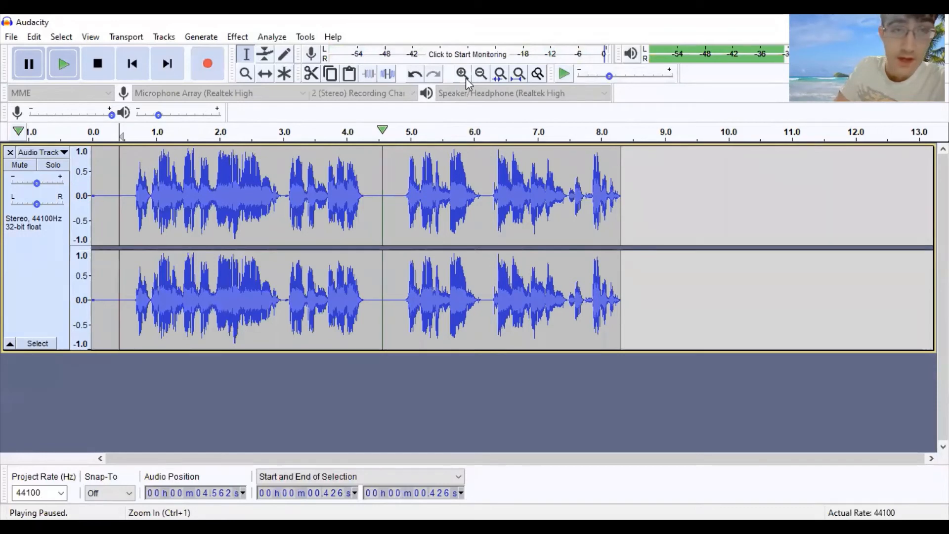
pyautogui.click(238, 37)
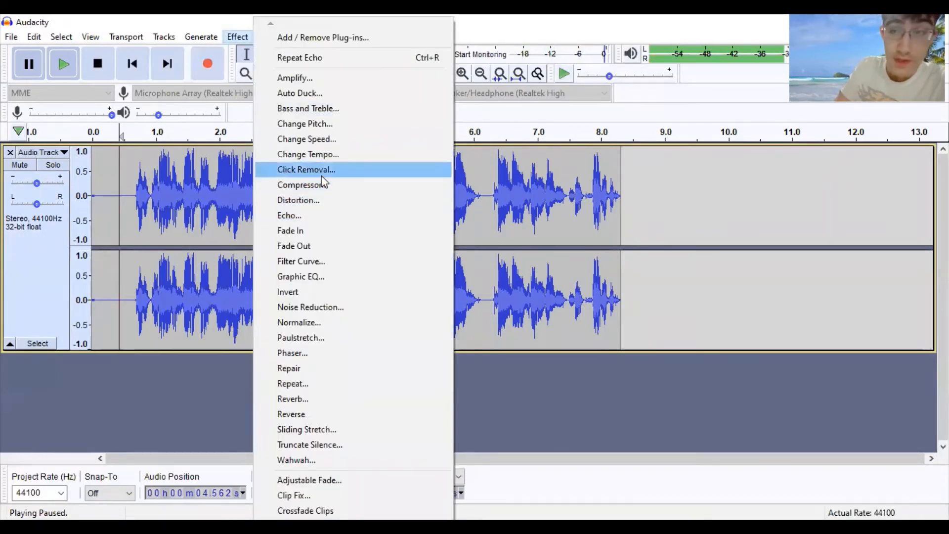
pyautogui.click(680, 226)
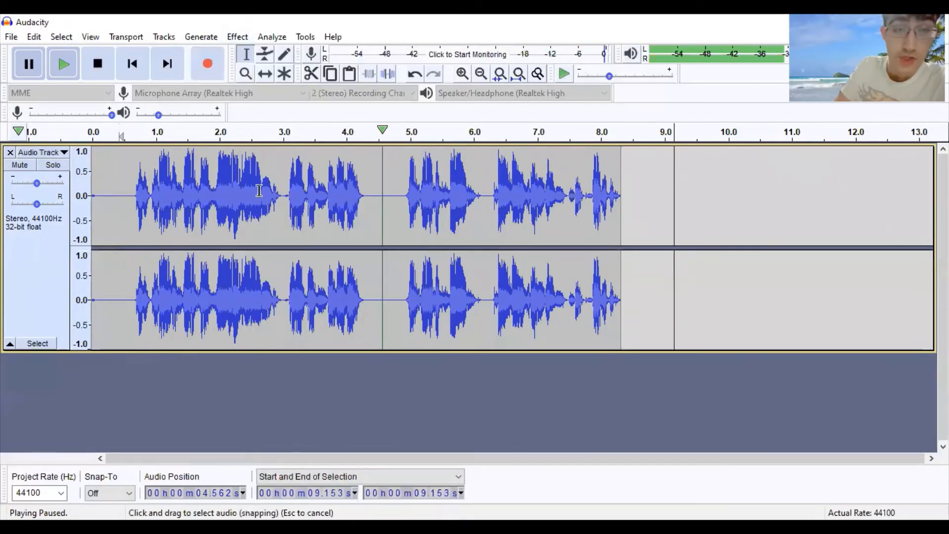
pyautogui.click(113, 166)
pyautogui.click(55, 38)
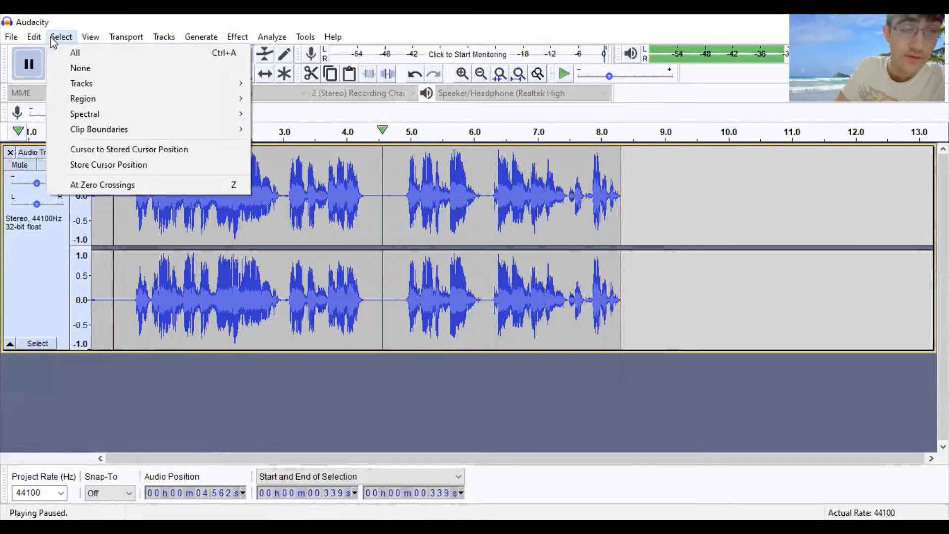
pyautogui.click(79, 52)
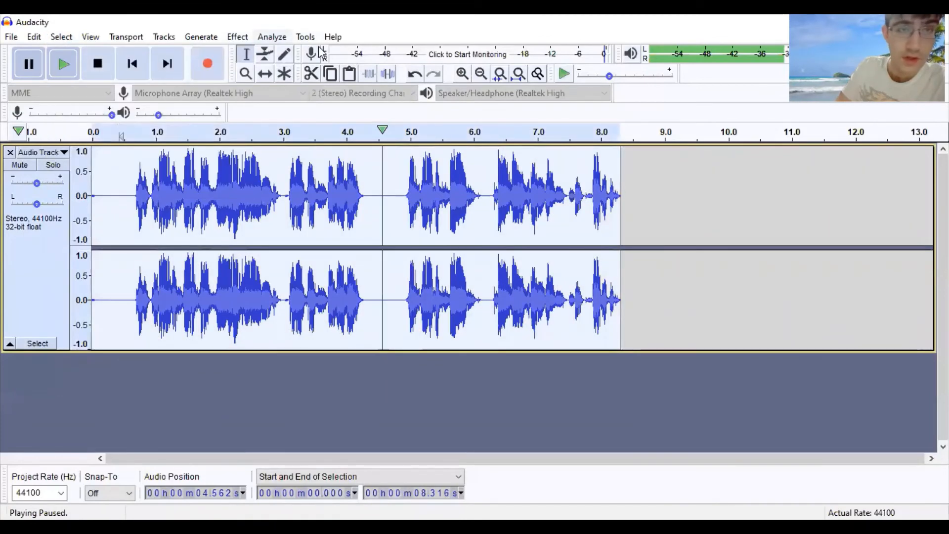
# Apply the Compressor effect to the selected voice recording with a threshold of -23 dB
pyautogui.click(241, 37)
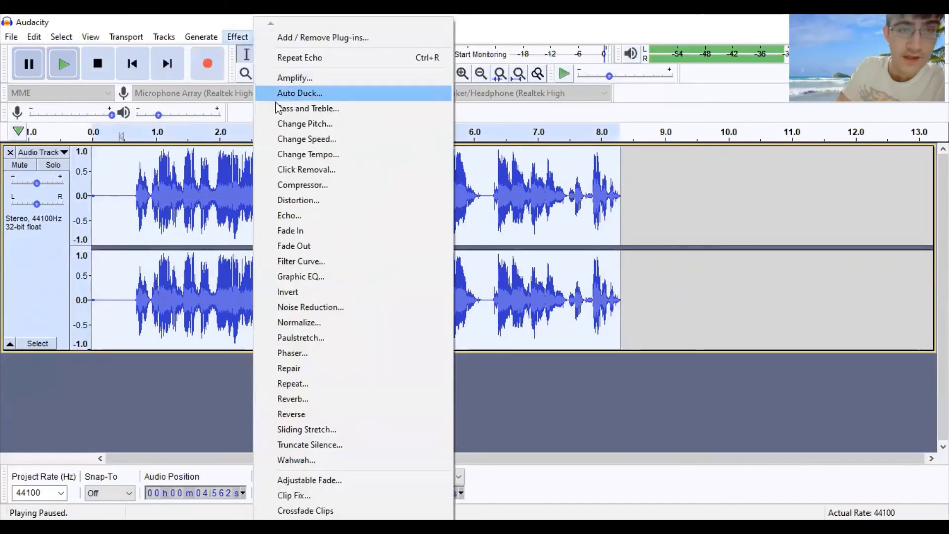
pyautogui.click(303, 185)
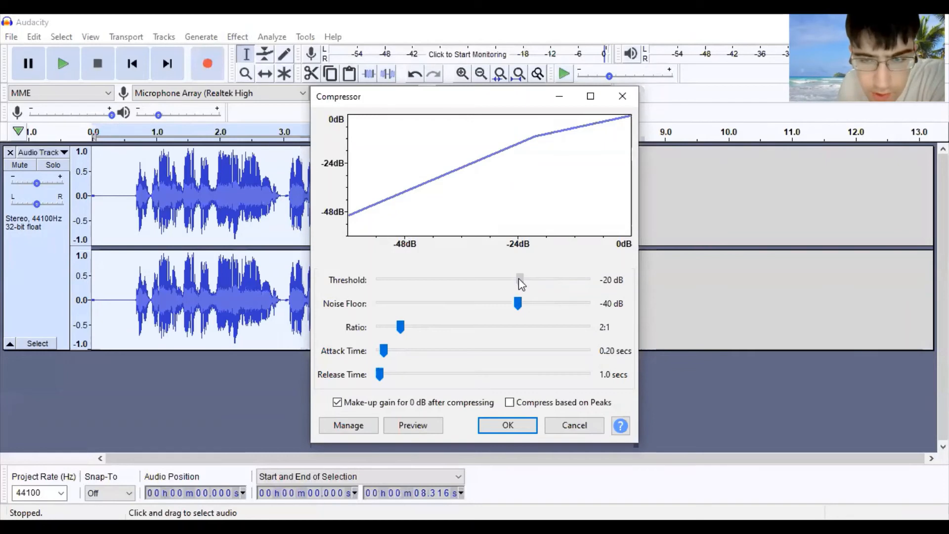
pyautogui.moveTo(518, 279); pyautogui.dragTo(509, 283)
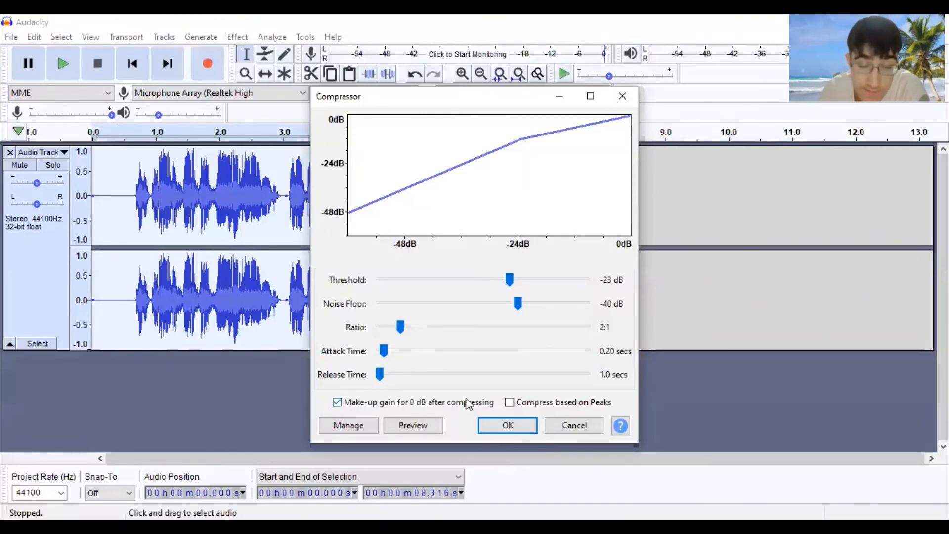
pyautogui.click(511, 431)
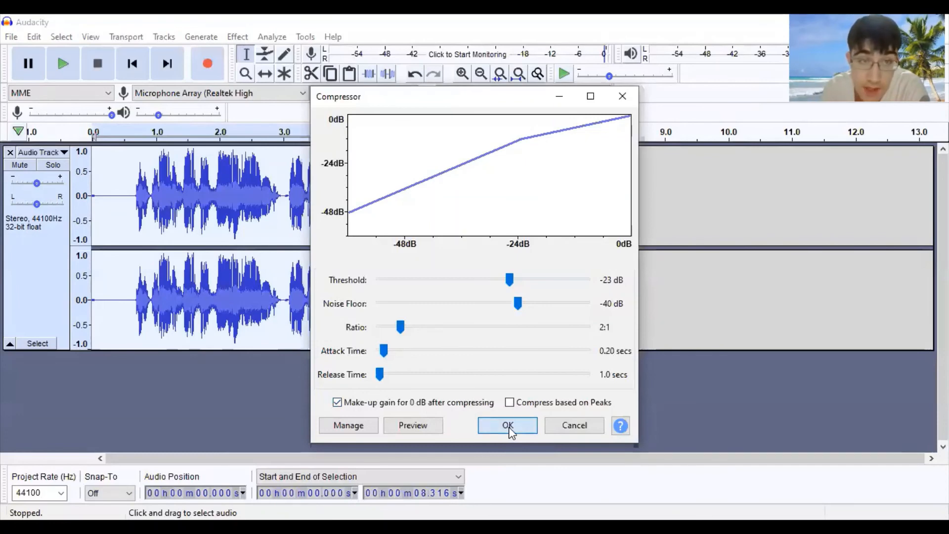
# Deselect the track and play the compressed voice recording from about 0.3 seconds
pyautogui.click(414, 355)
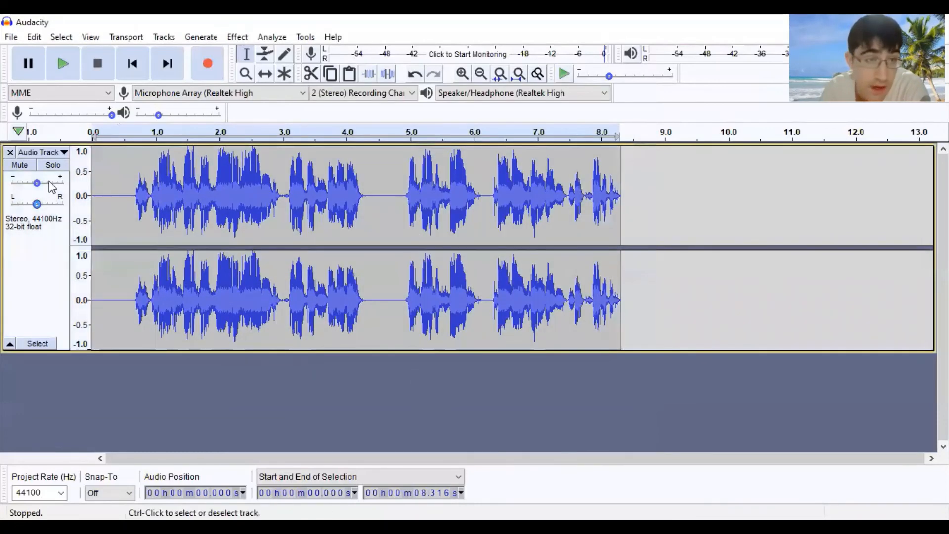
pyautogui.click(113, 175)
pyautogui.click(61, 59)
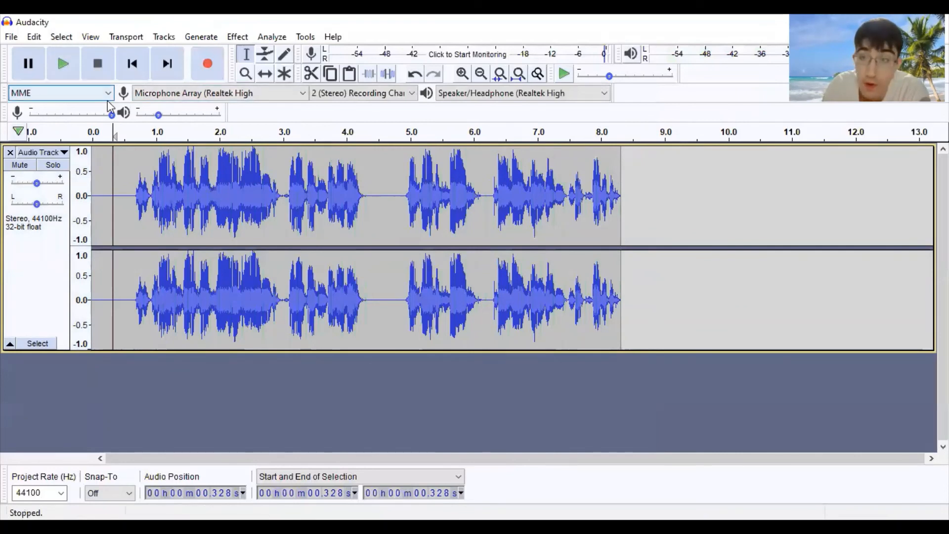
# Examine the available audio export formats, including MP3, WAV and OGG, and leave without exporting
pyautogui.click(11, 38)
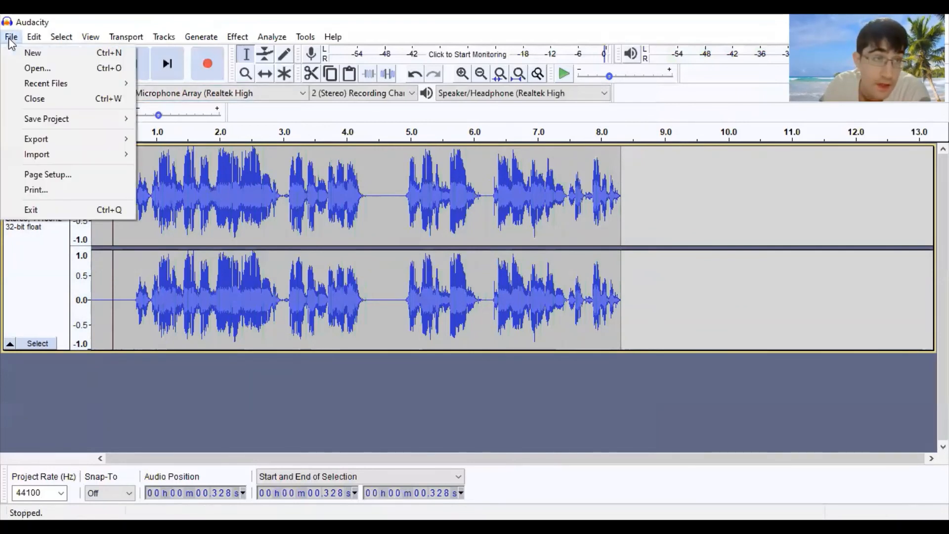
pyautogui.moveTo(46, 143)
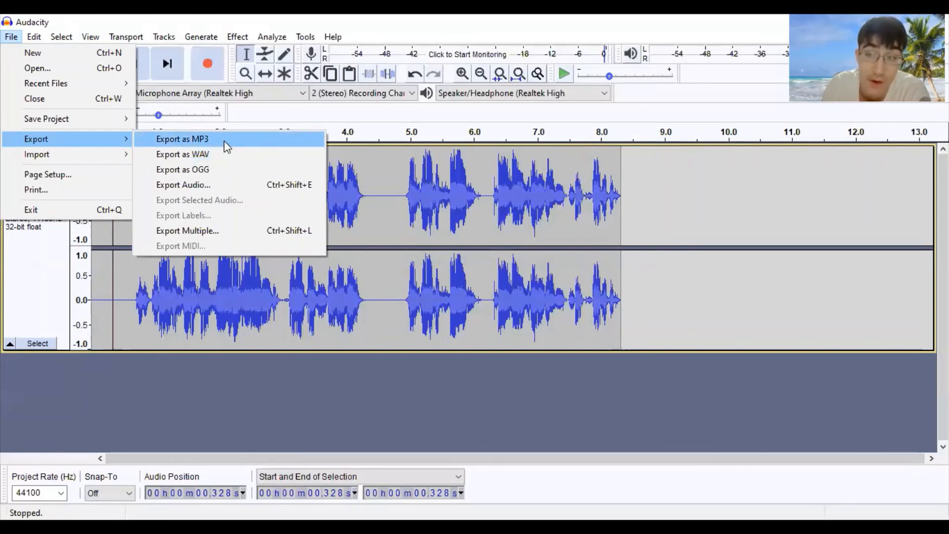
pyautogui.click(451, 399)
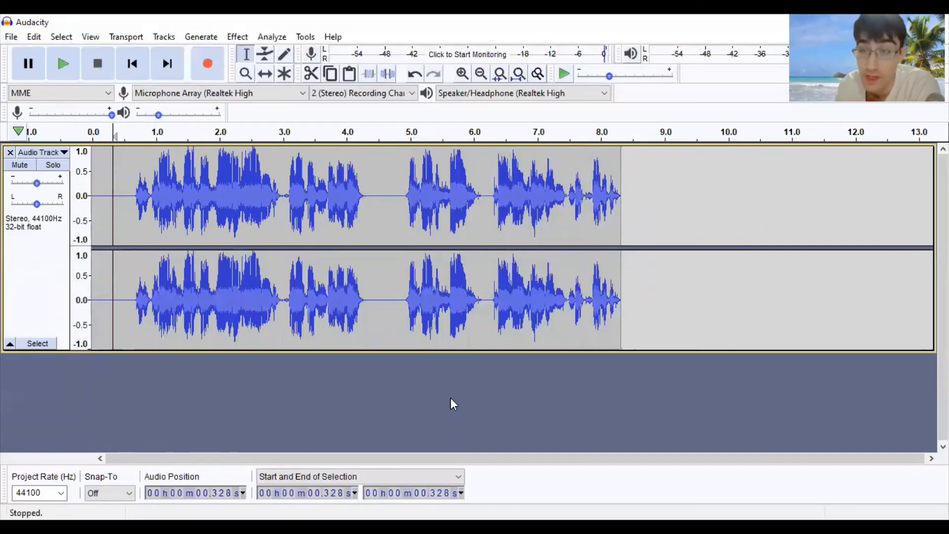